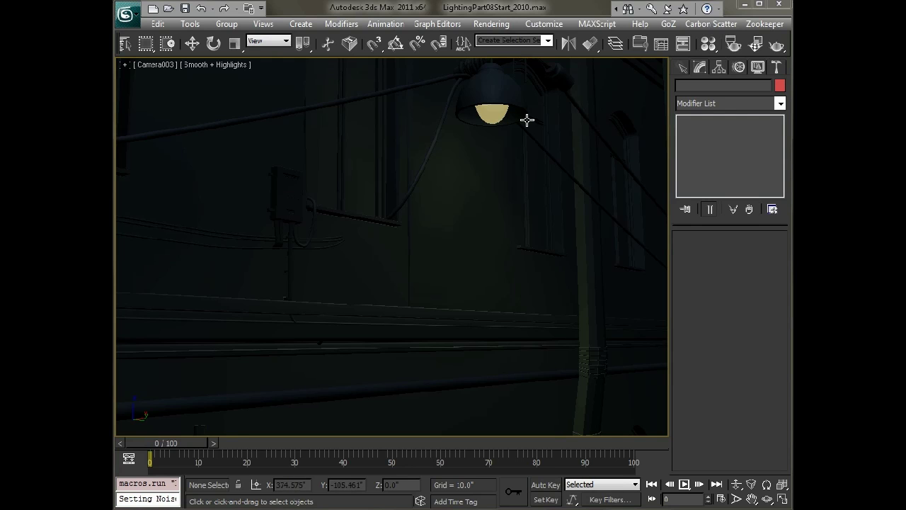
Step: Select the LightFixture lamp and test-swing it with the rotate gizmo, leaving its original angle
click(498, 90)
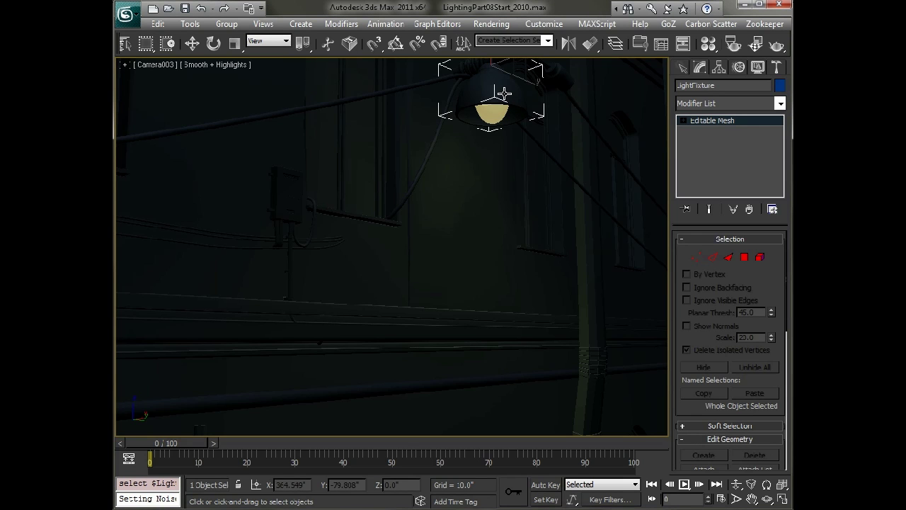
click(213, 44)
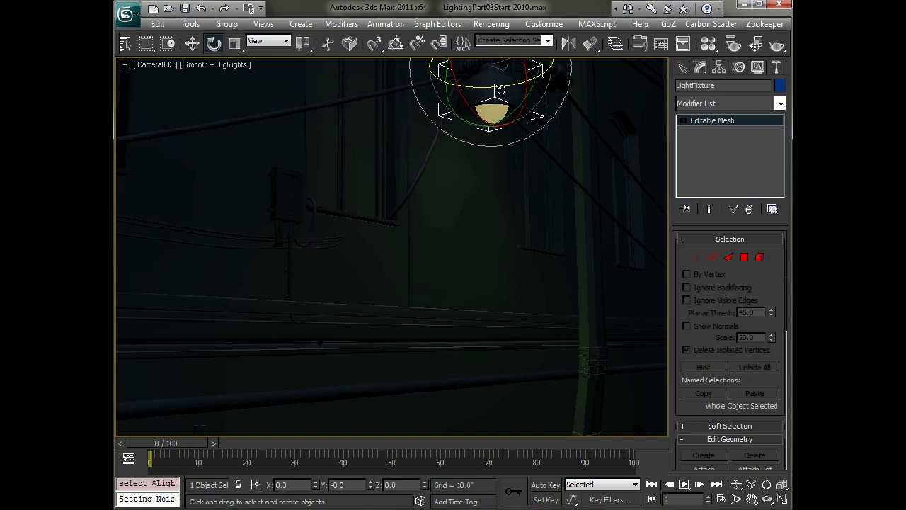
drag(497, 78, 489, 57)
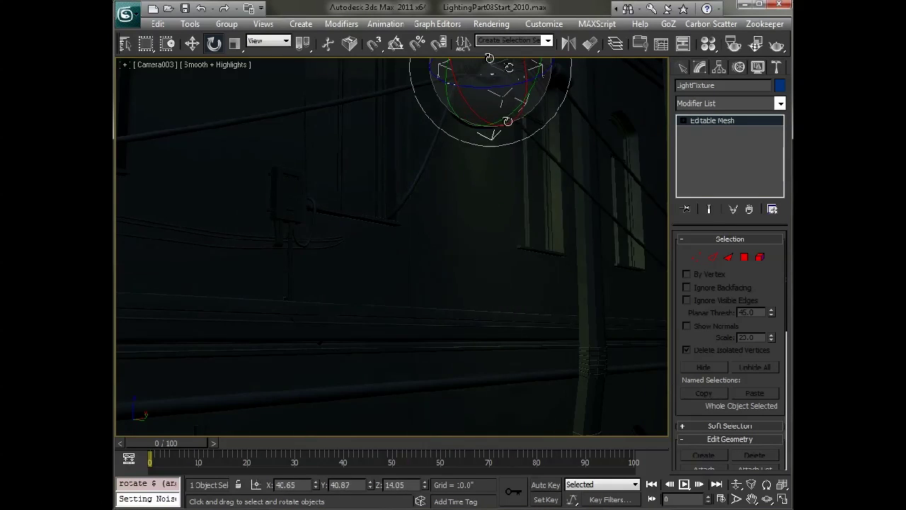
drag(507, 121, 490, 97)
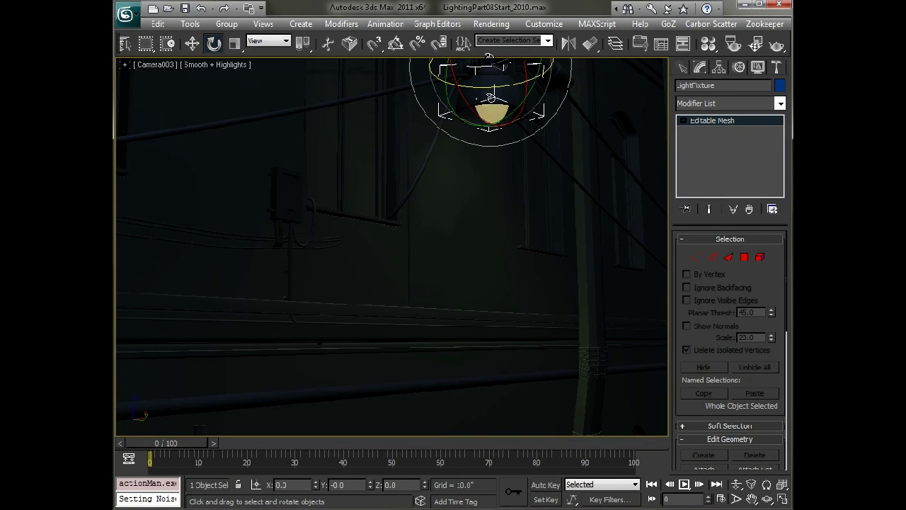
Step: Assign a Noise rotation controller to the LightFixture lamp from the Animation menu
click(380, 26)
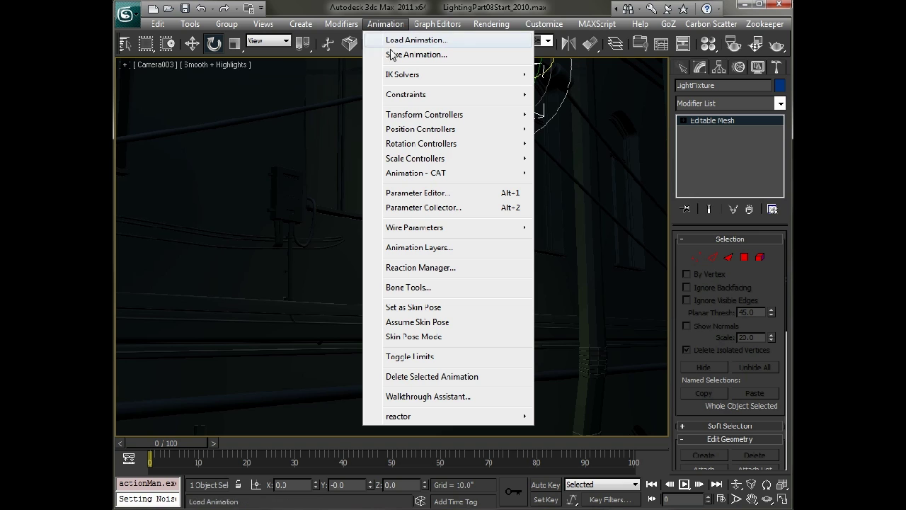
mouse_move(460, 151)
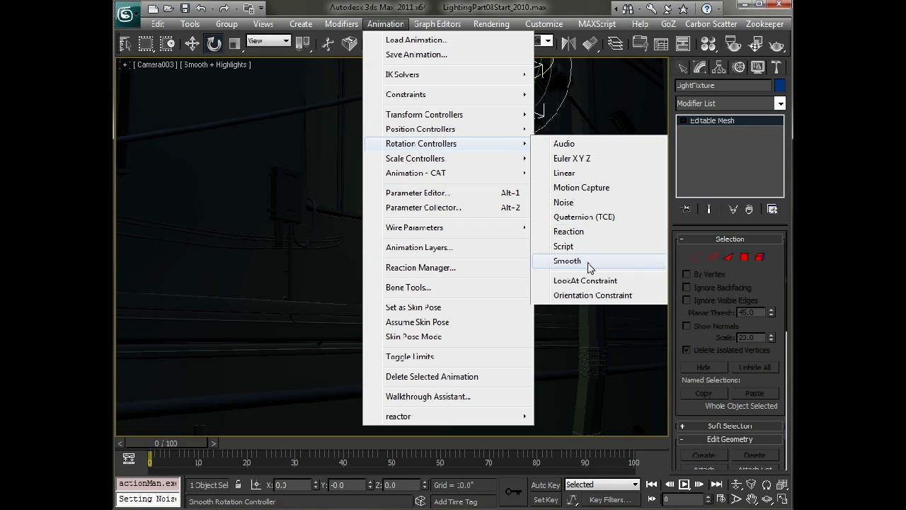
click(584, 203)
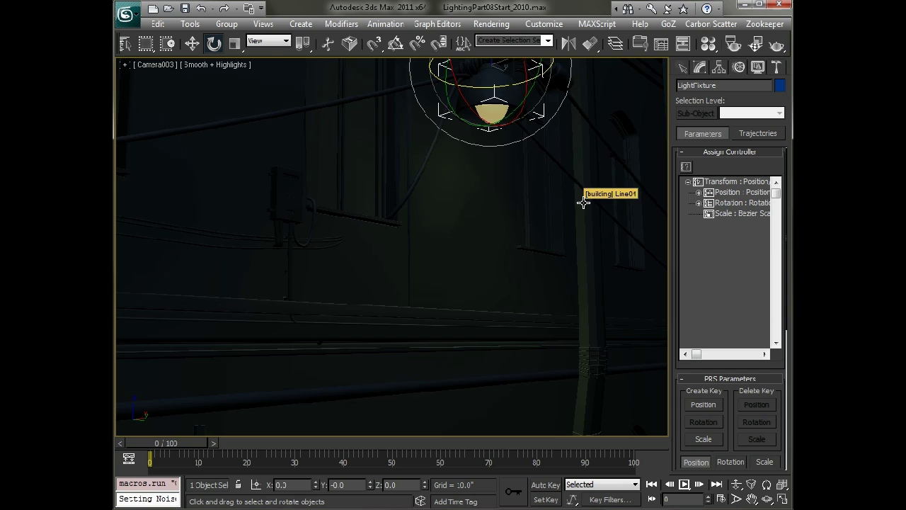
Step: Expand the Rotation track to show Euler XYZ, Noise Rotation and its Noise Strength
click(699, 203)
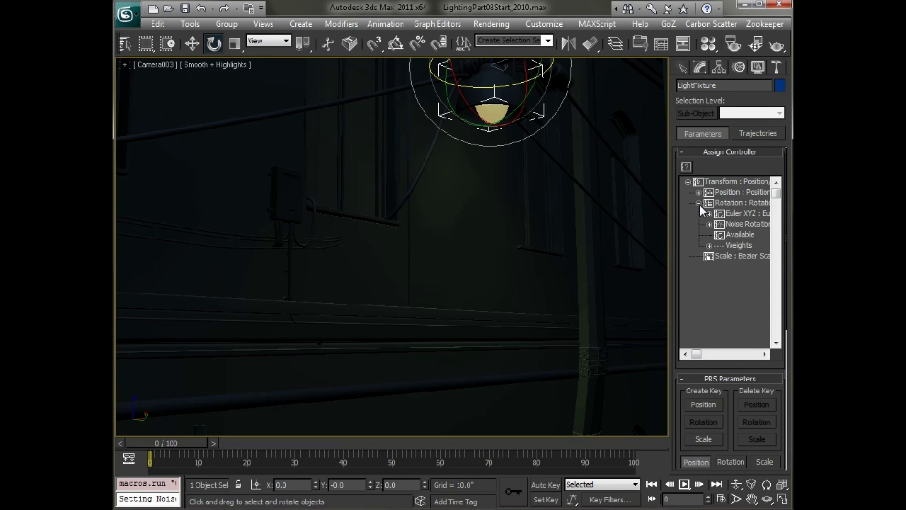
click(740, 216)
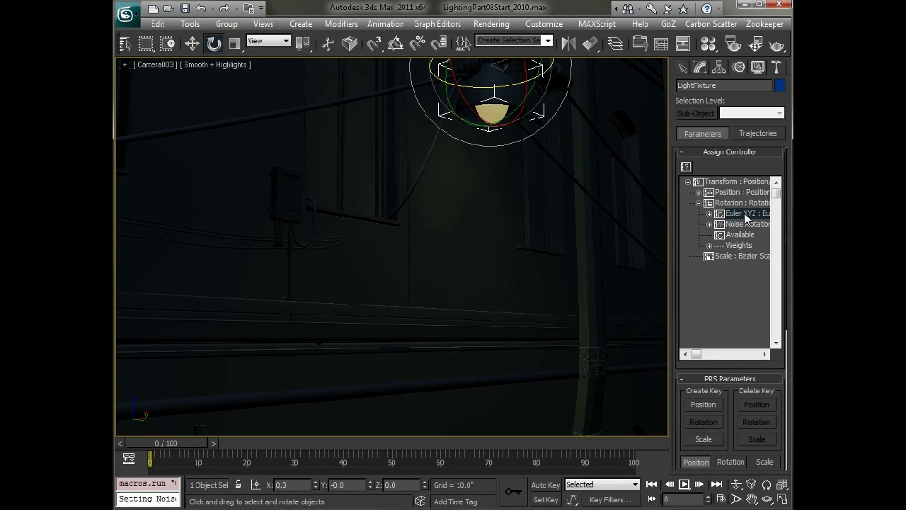
click(742, 224)
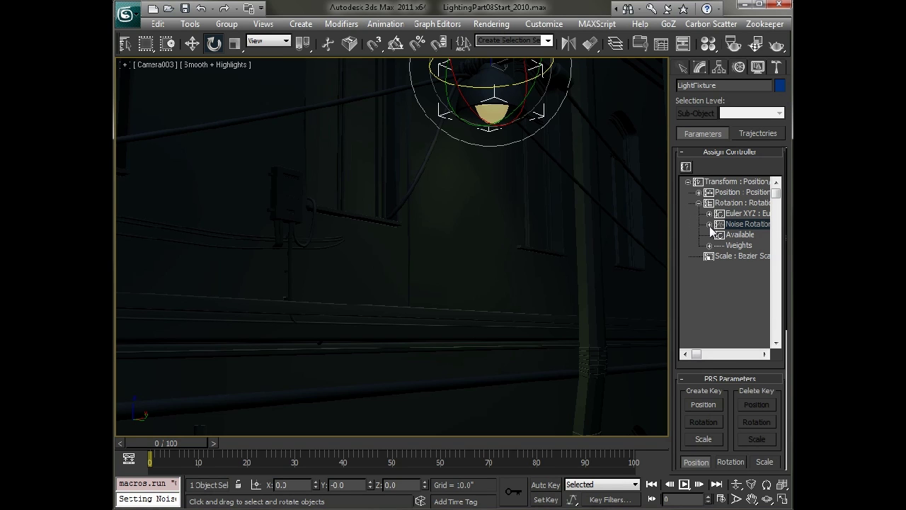
click(709, 224)
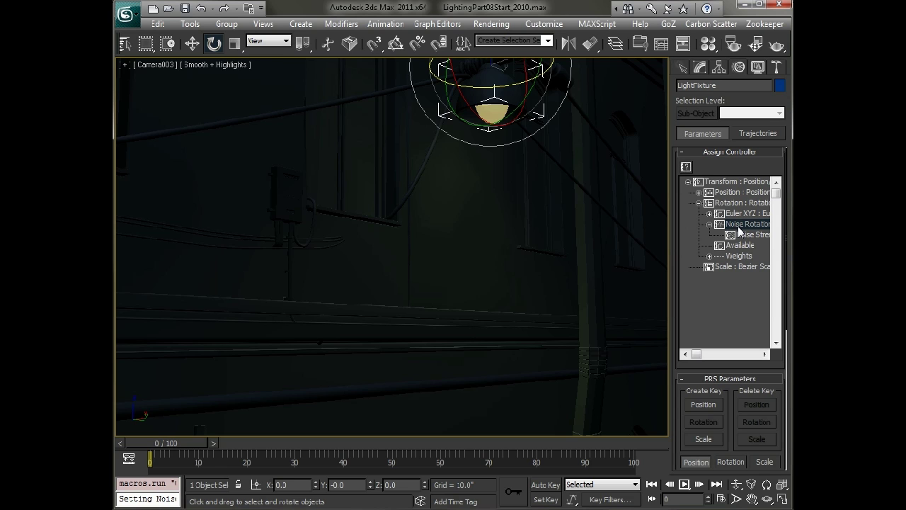
Step: Open the Noise Rotation controller settings and preview the default sway
double_click(739, 224)
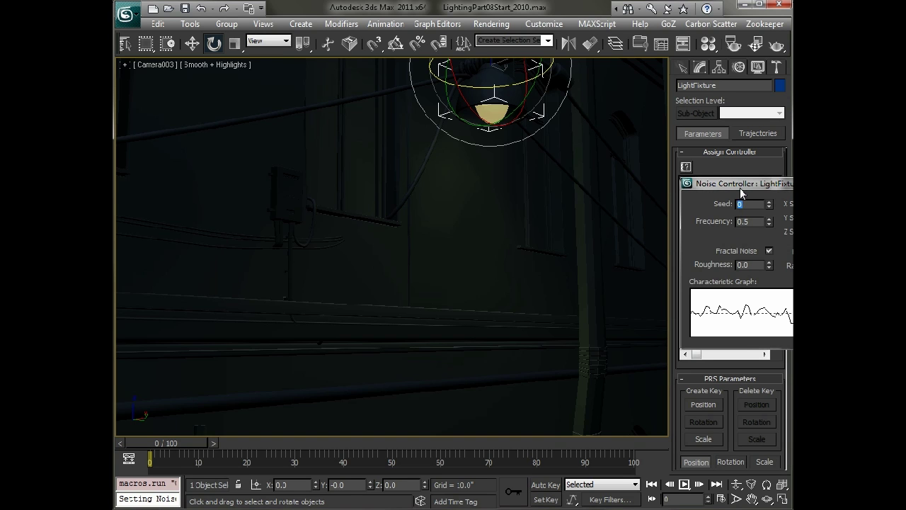
drag(741, 192, 211, 145)
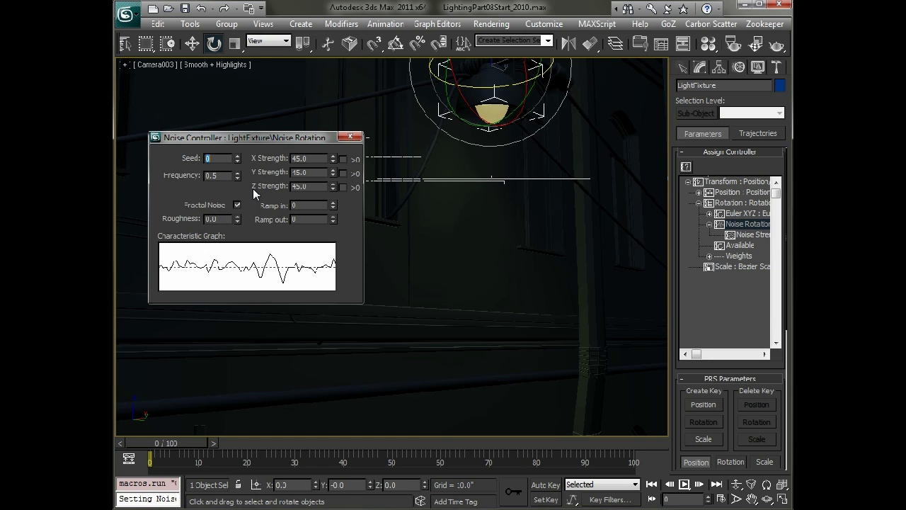
click(683, 486)
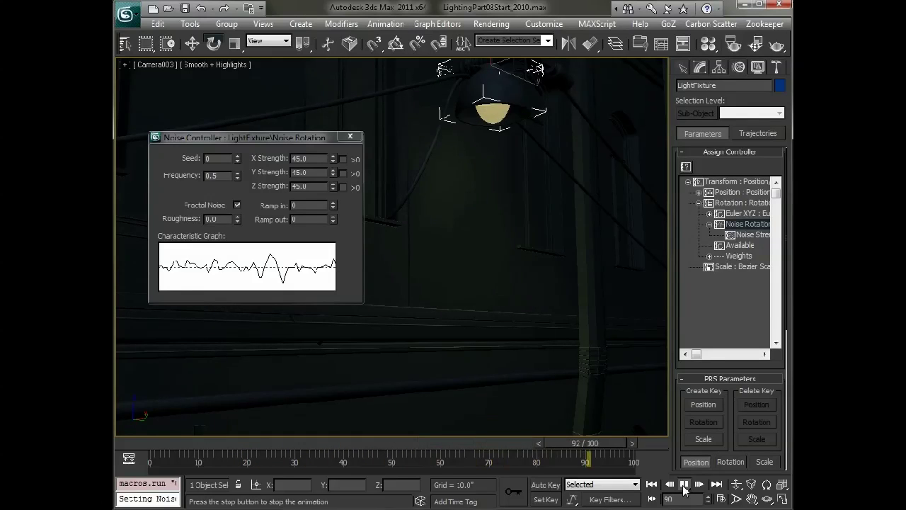
click(684, 486)
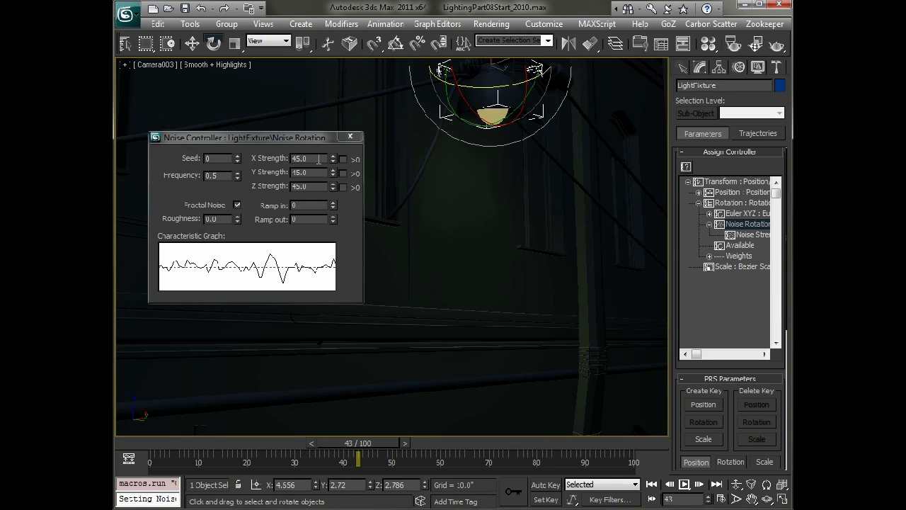
Step: Set the noise strengths to X 5, Y 5 and Z 15, then replay to check the sway
drag(318, 158, 286, 157)
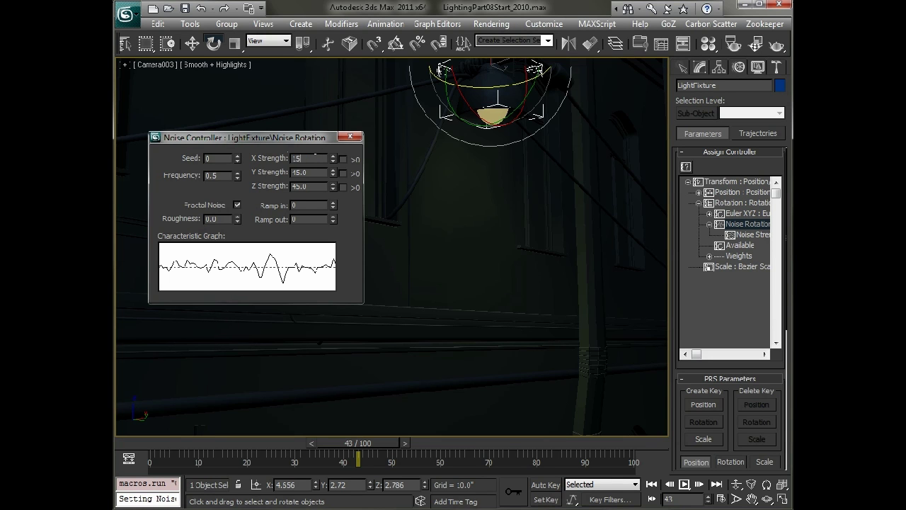
key(Tab)
text(5)
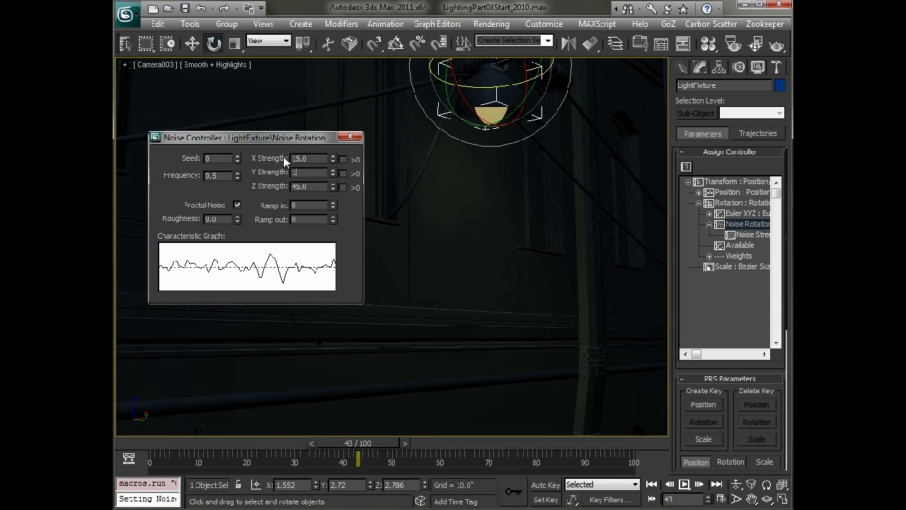
key(Tab)
text(15)
key(Tab)
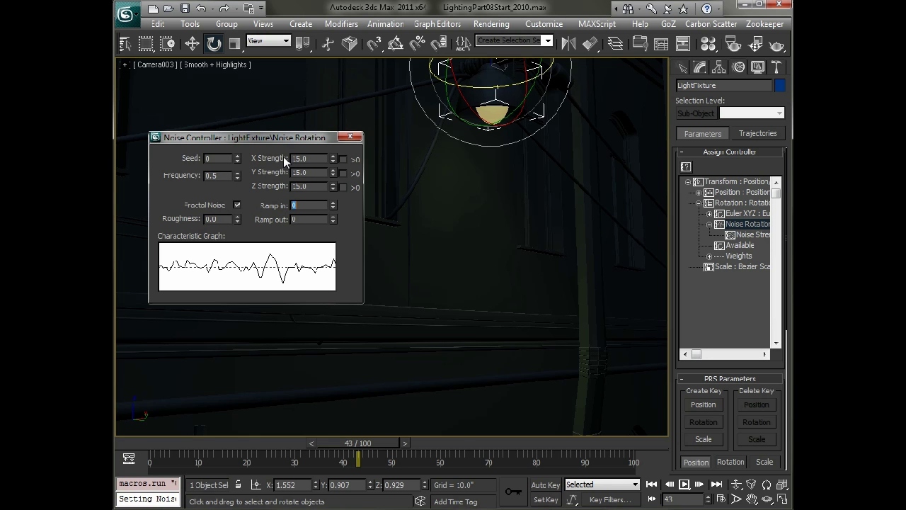
click(684, 484)
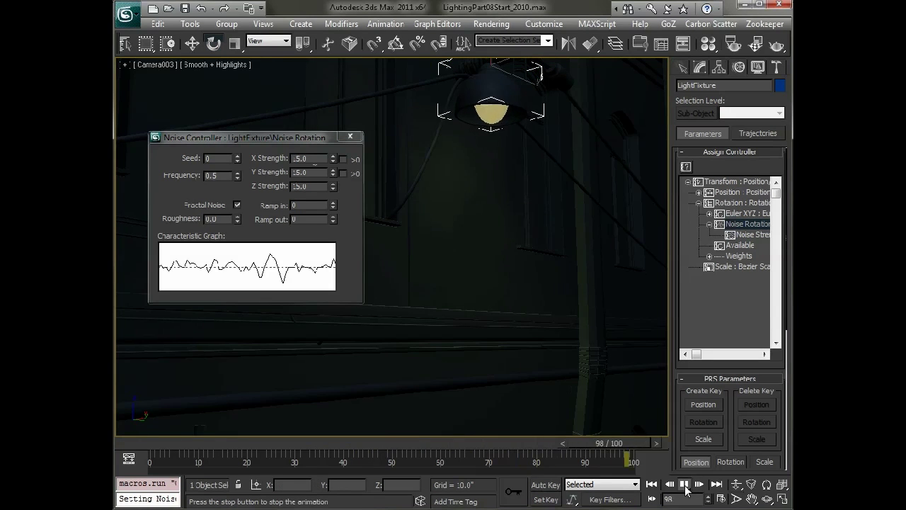
Step: Lower the noise Frequency to 0.05 and turn off Fractal Noise for a slow, smooth sway
click(684, 485)
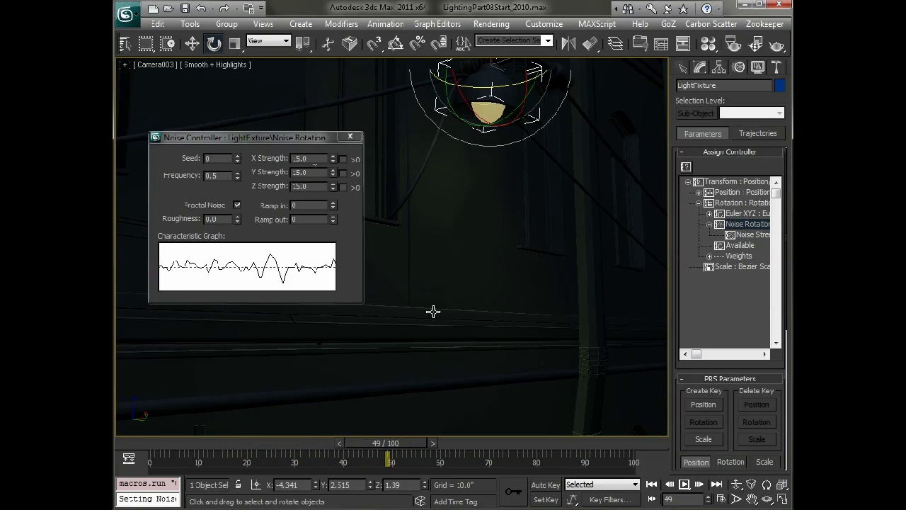
click(214, 174)
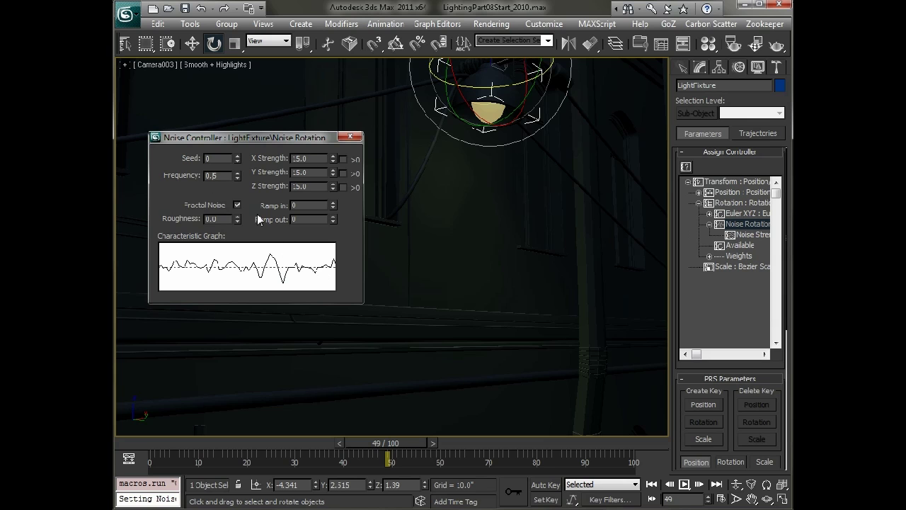
text(0)
key(Tab)
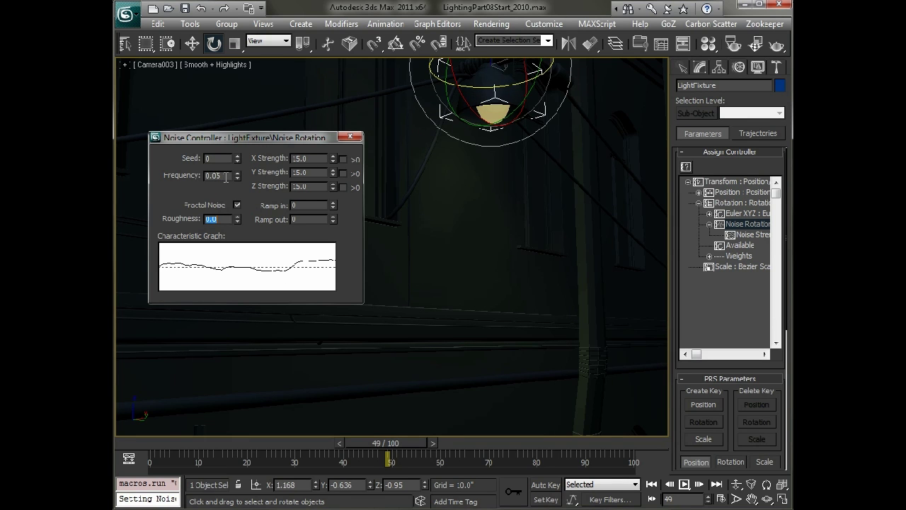
drag(227, 175, 189, 175)
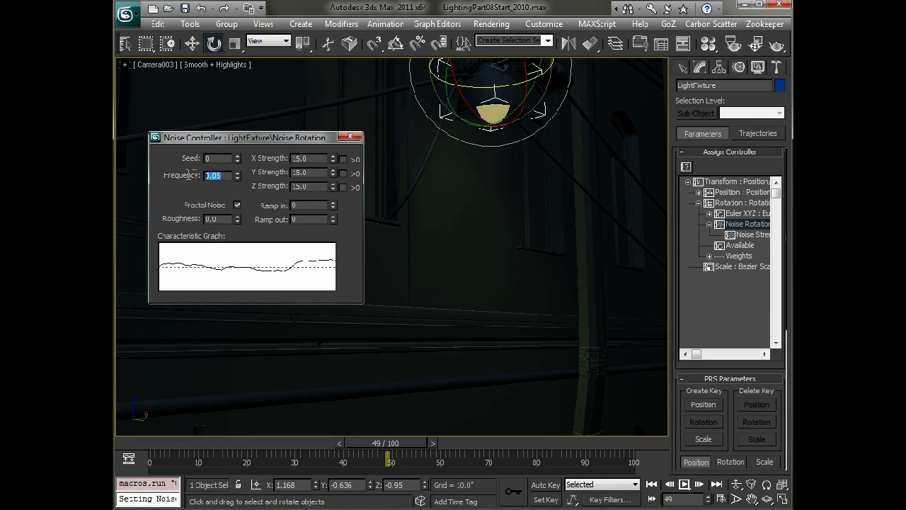
click(683, 484)
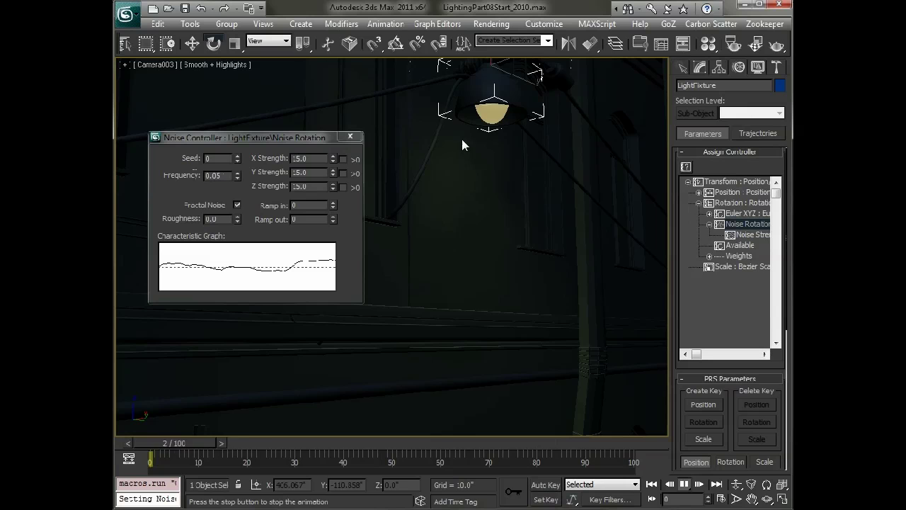
click(237, 205)
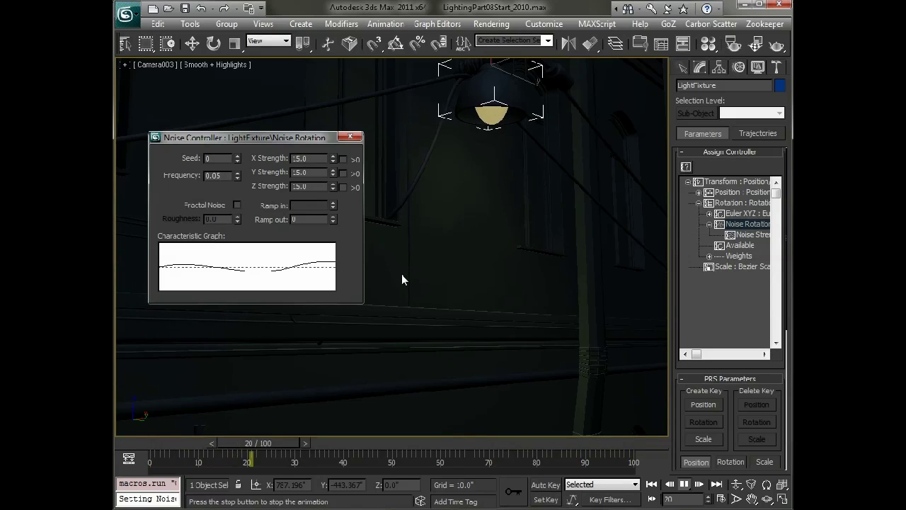
key(e)
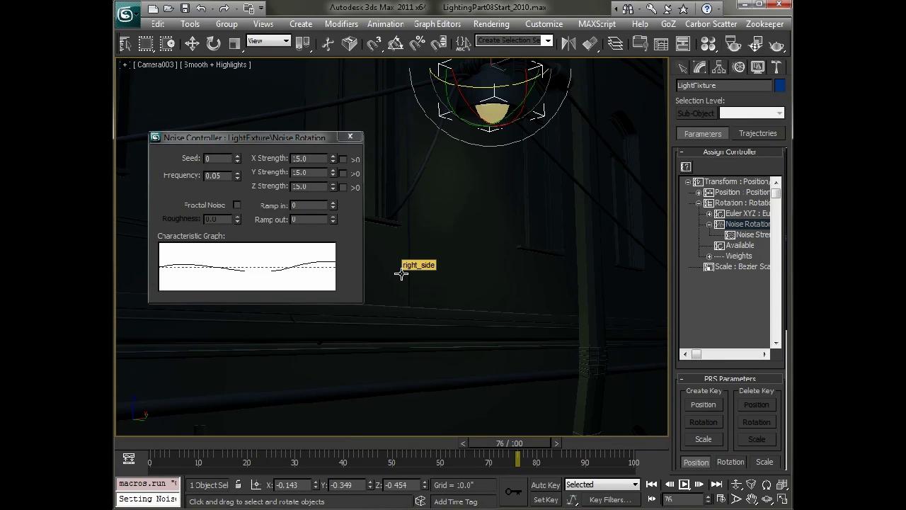
click(350, 136)
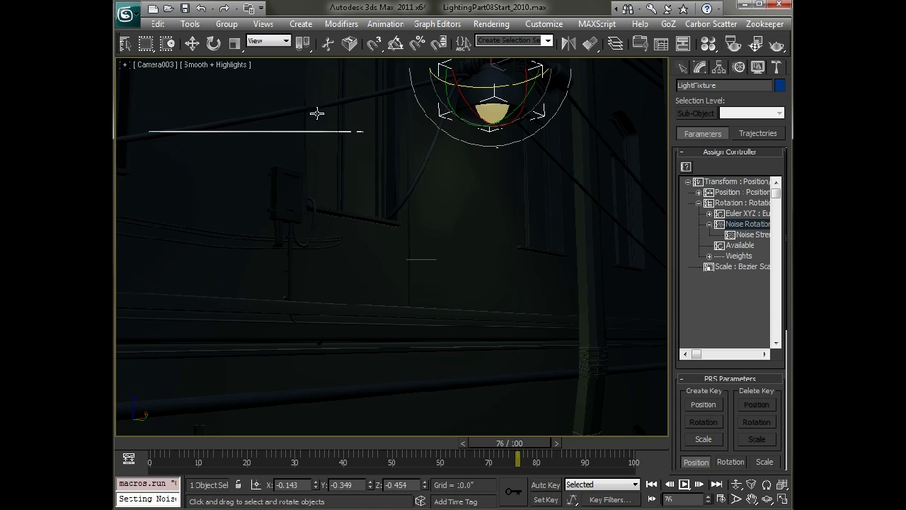
click(195, 27)
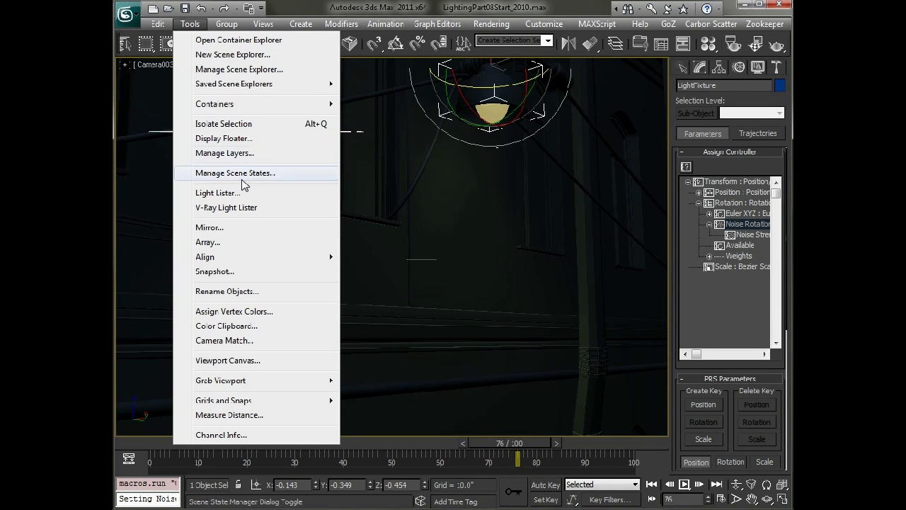
click(237, 194)
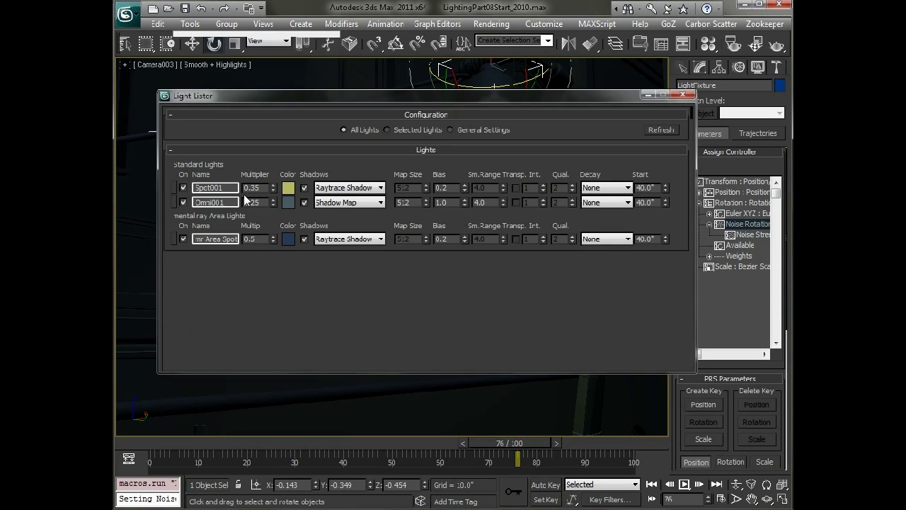
click(174, 189)
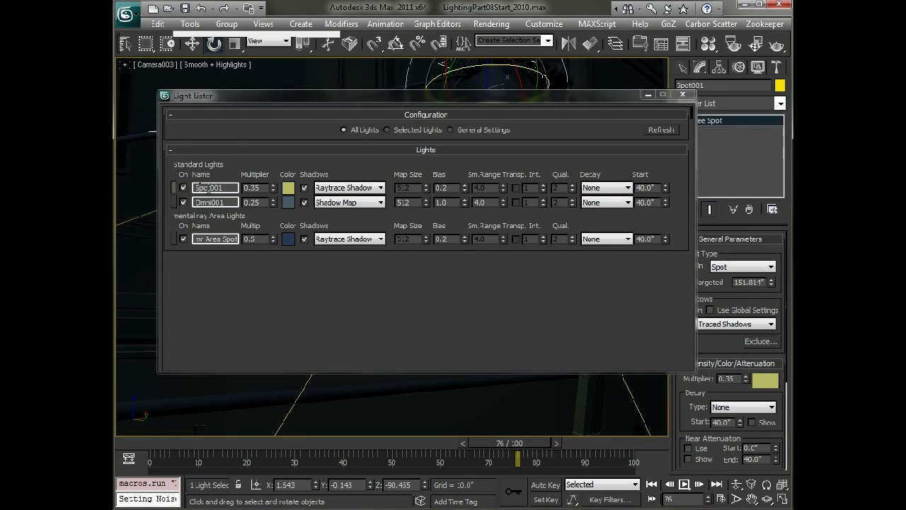
click(683, 94)
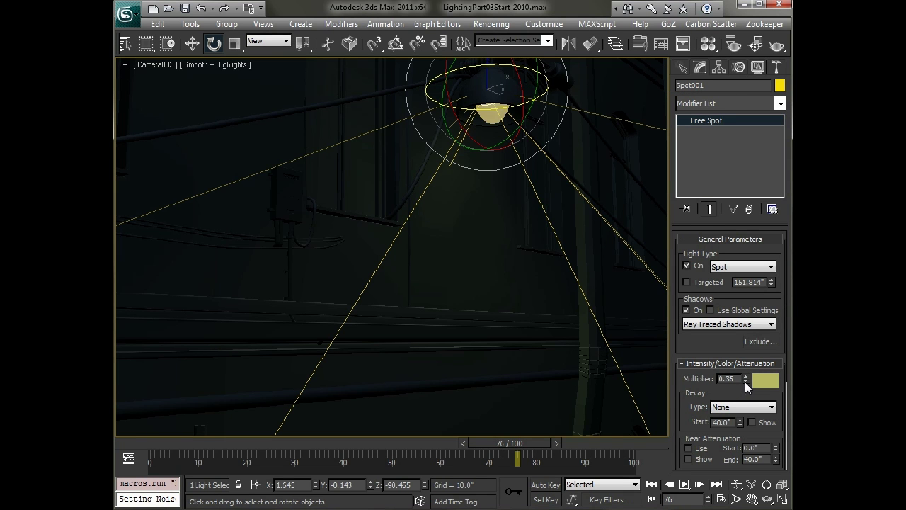
drag(746, 379, 740, 368)
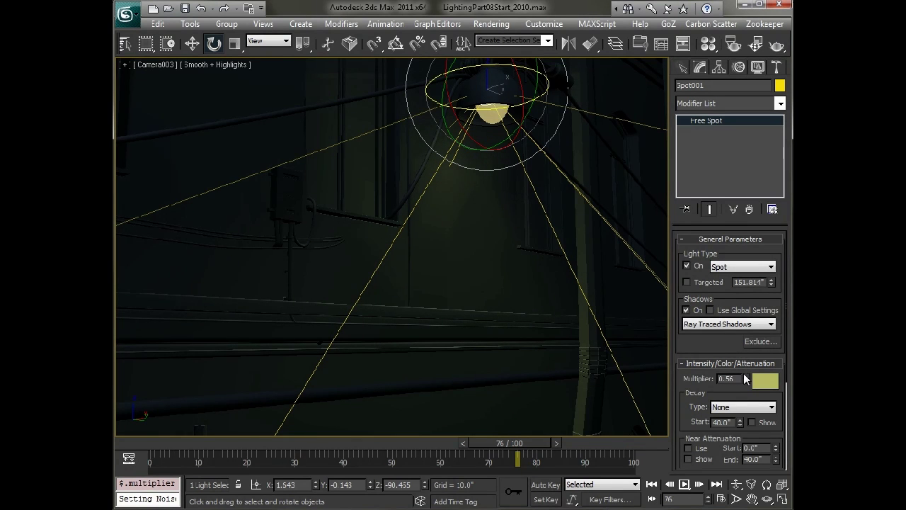
drag(732, 376, 732, 378)
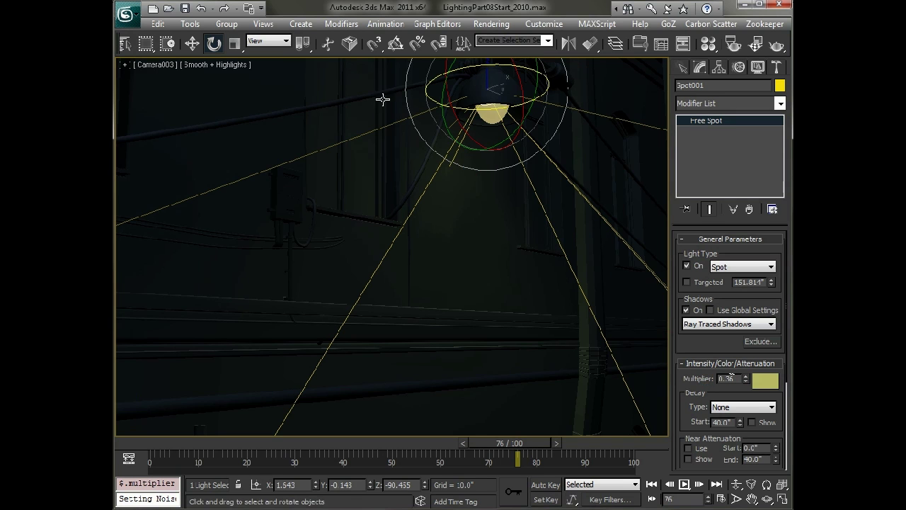
Step: Open Track View - Curve Editor and expand Spot001's Object parameter tracks
click(438, 24)
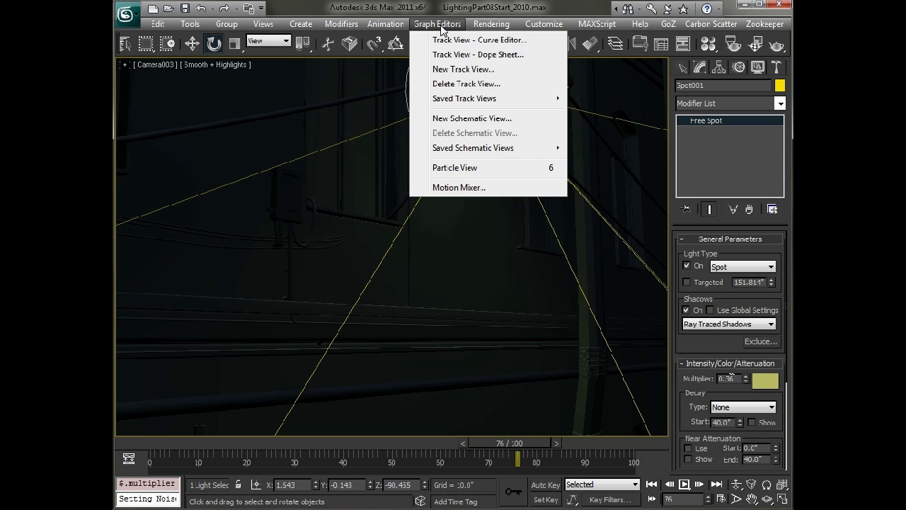
click(453, 40)
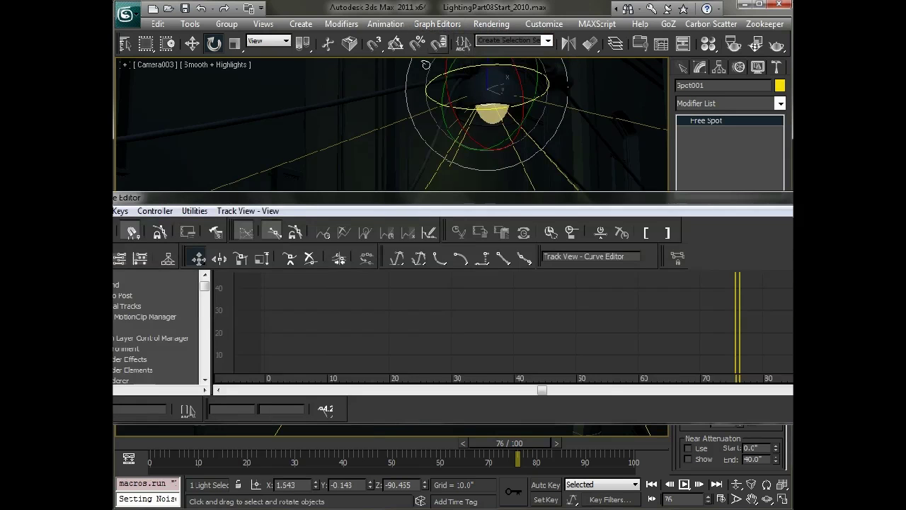
drag(230, 150, 161, 87)
scroll(234, 239, down, 2)
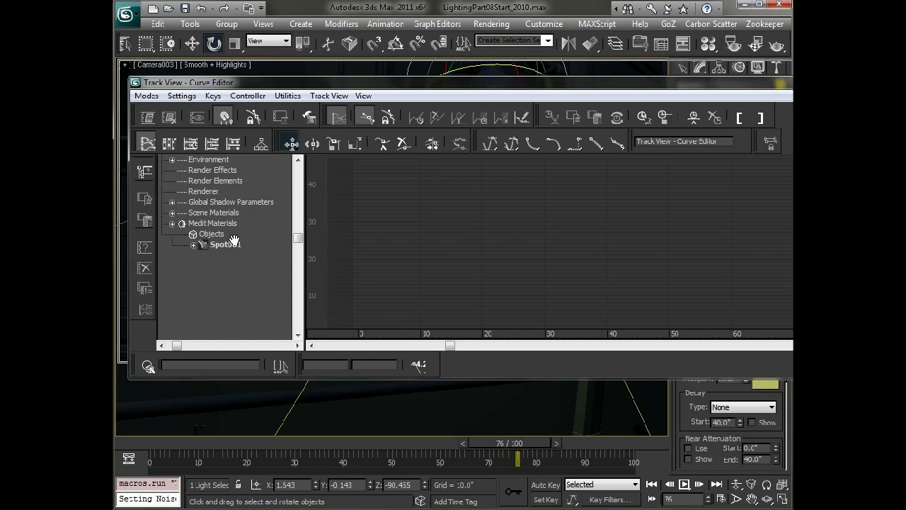
click(193, 247)
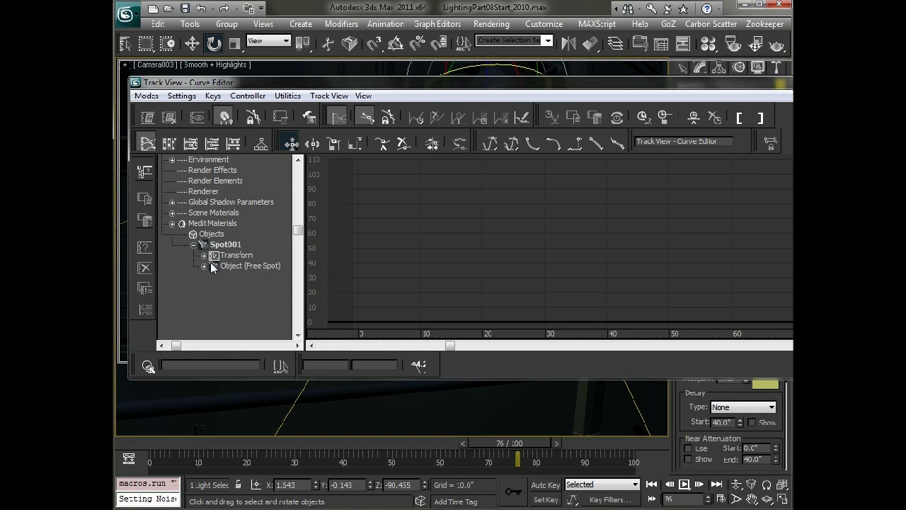
click(204, 267)
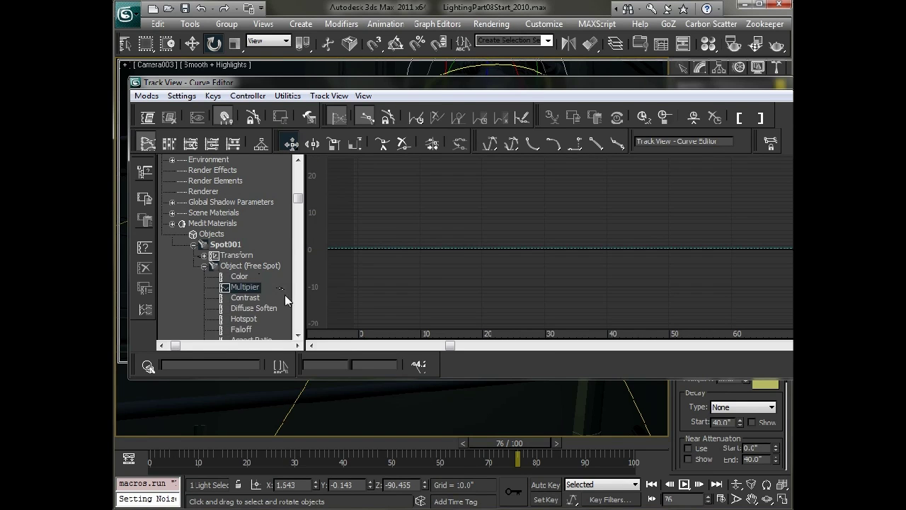
middle_drag(287, 299, 269, 234)
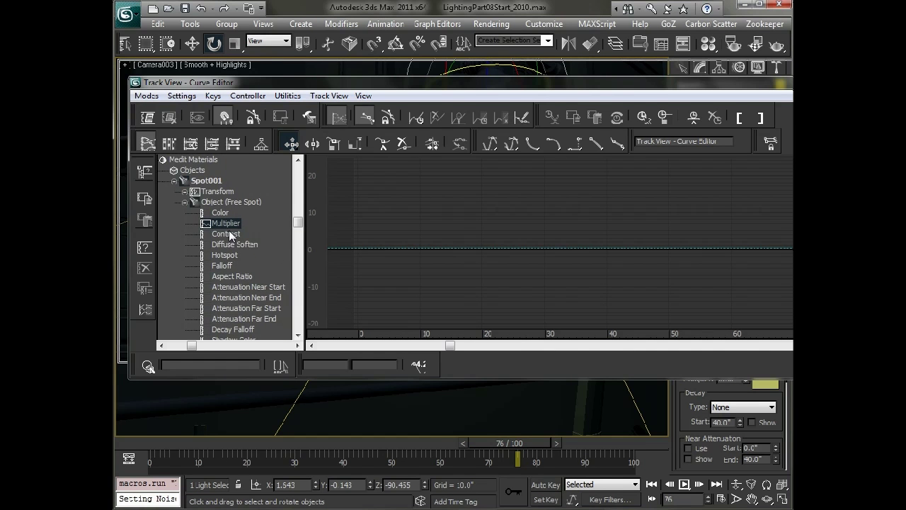
Step: Assign a Noise Float controller to Spot001's Multiplier track
right_click(225, 227)
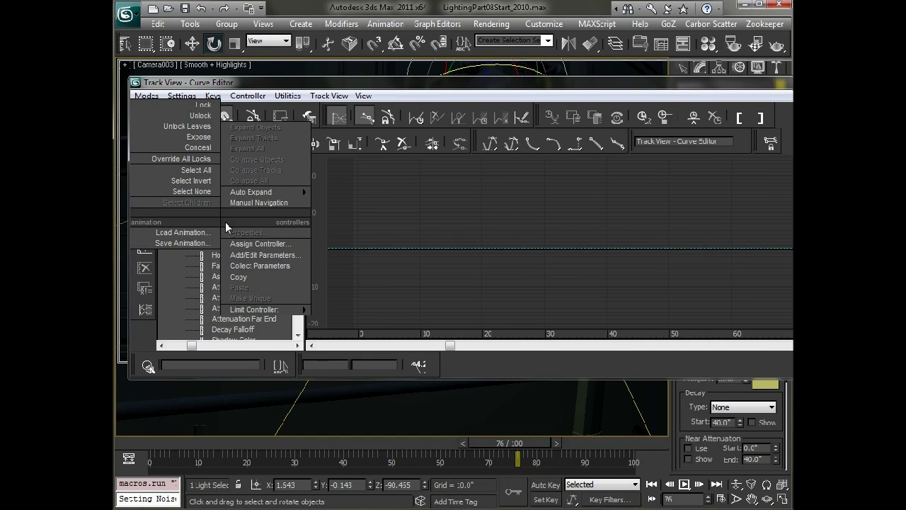
click(263, 245)
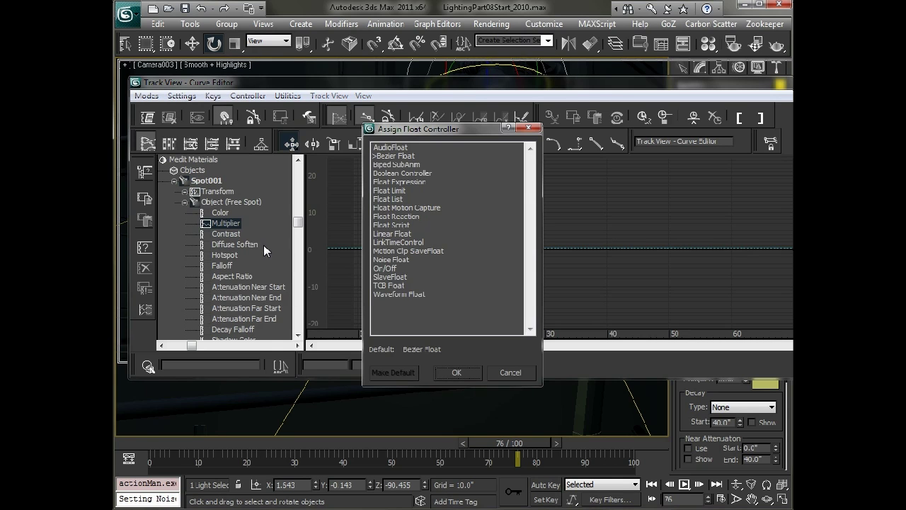
click(398, 260)
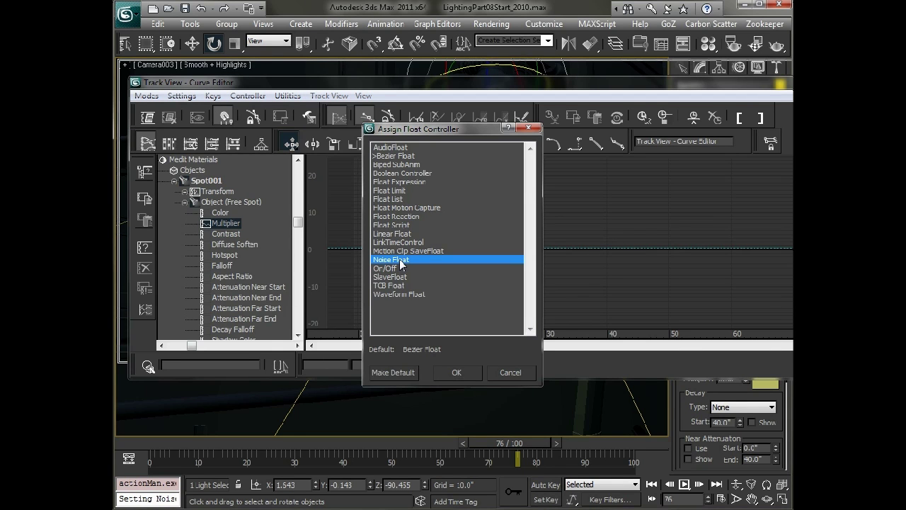
double_click(400, 262)
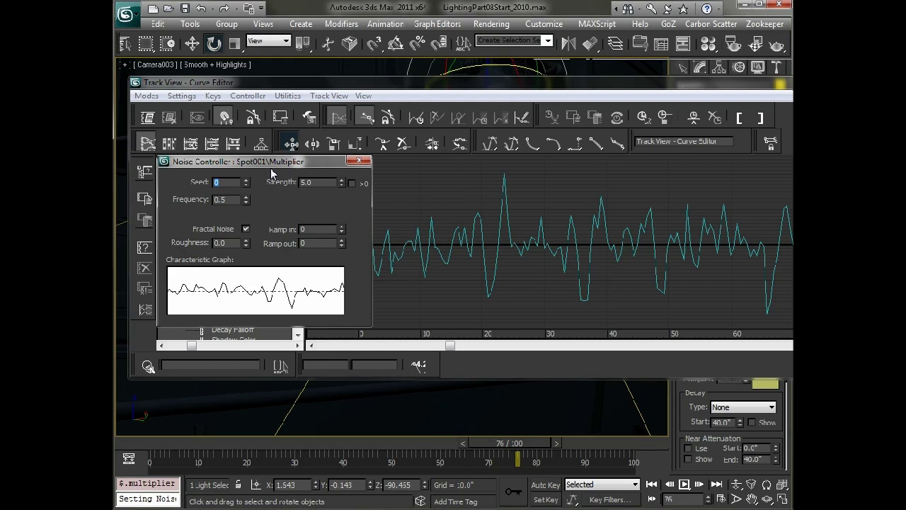
drag(272, 167, 303, 310)
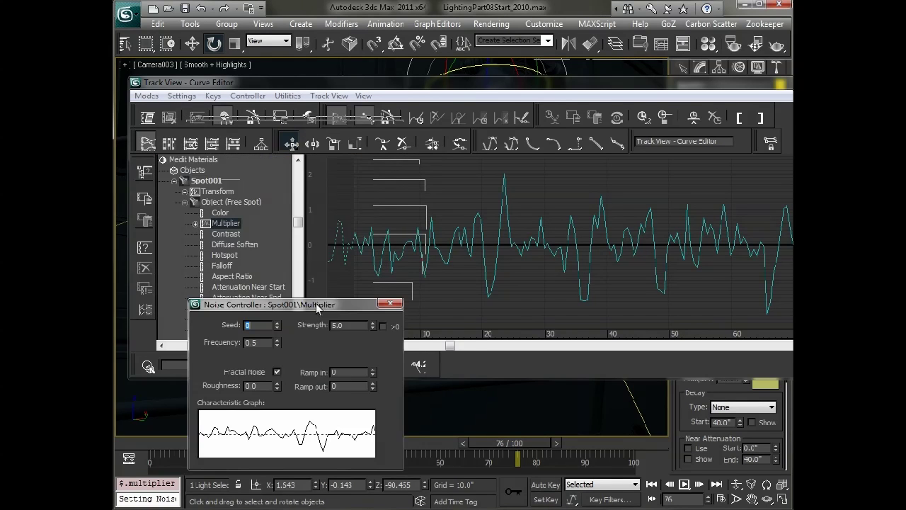
Step: Place the Noise Controller over the viewport and play back the Multiplier flicker, dipping to -0.209
click(361, 86)
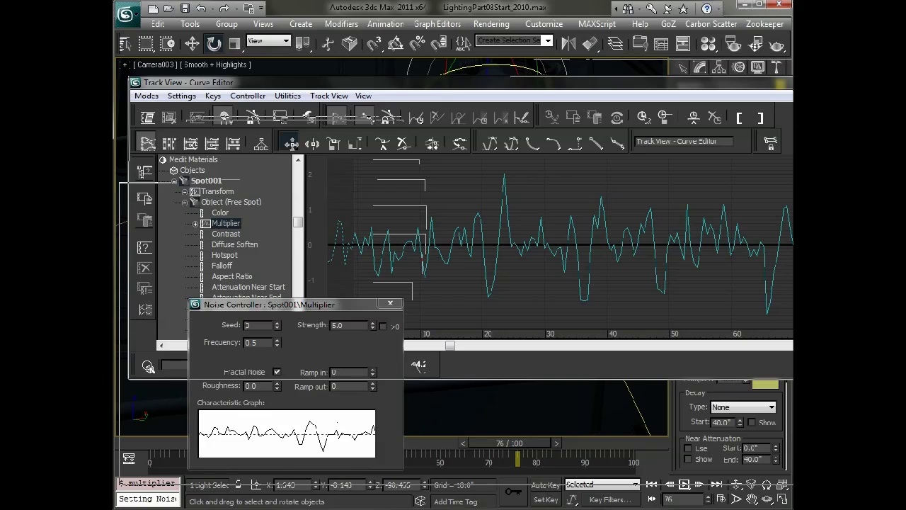
drag(289, 307, 256, 177)
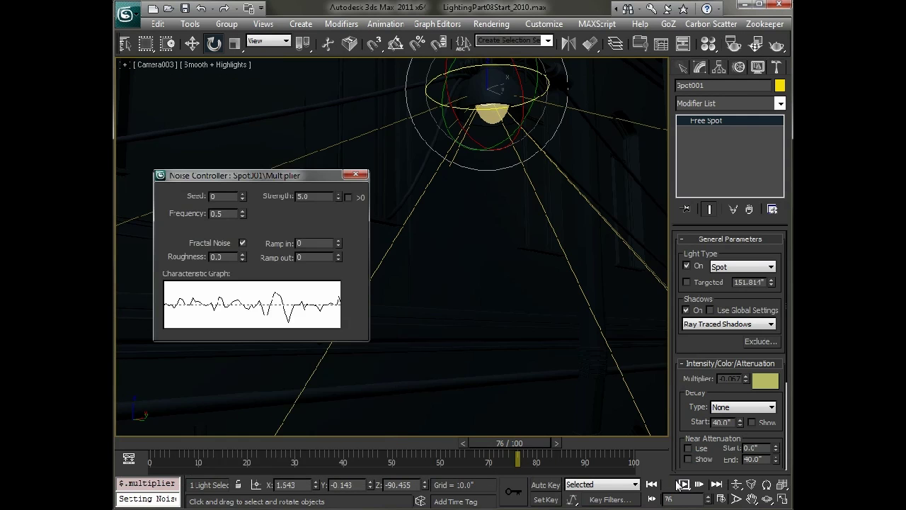
click(684, 484)
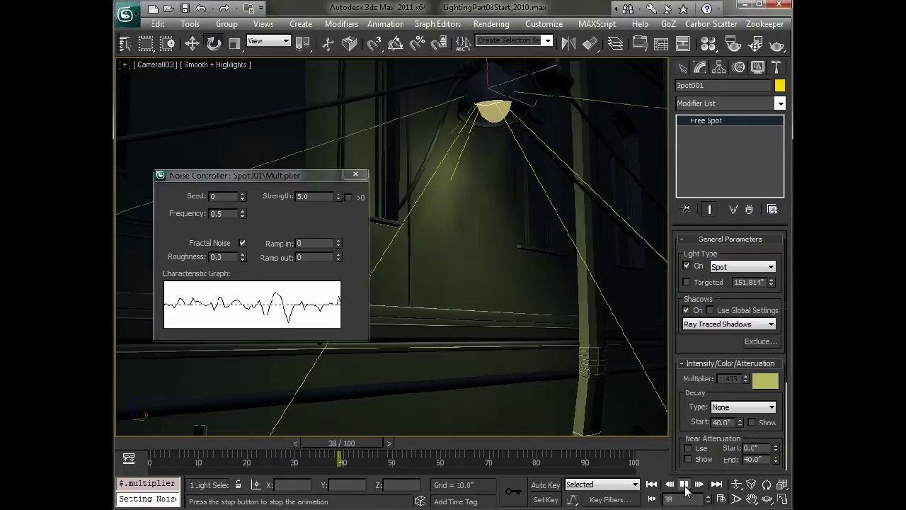
click(684, 484)
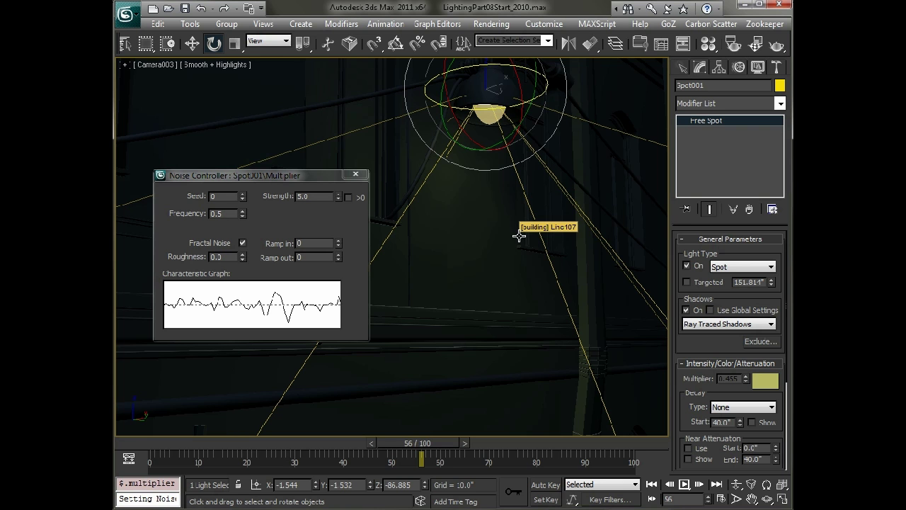
click(687, 490)
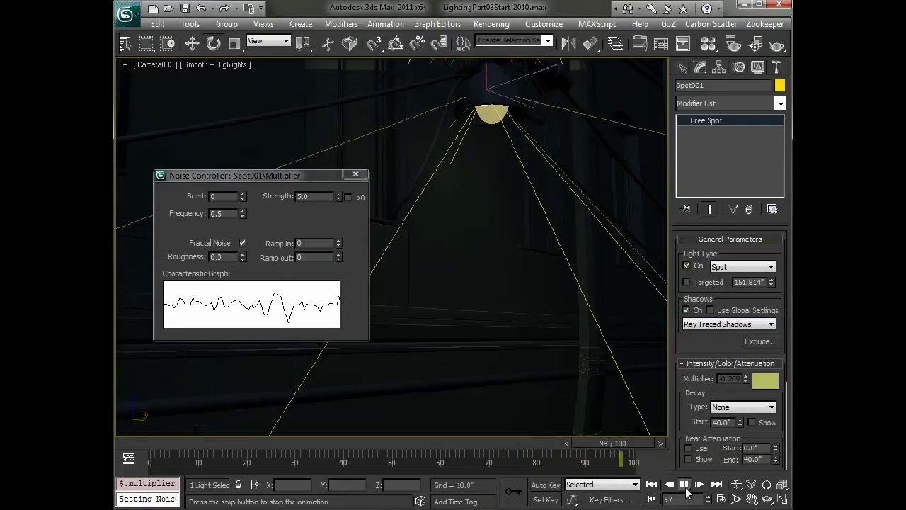
key(/)
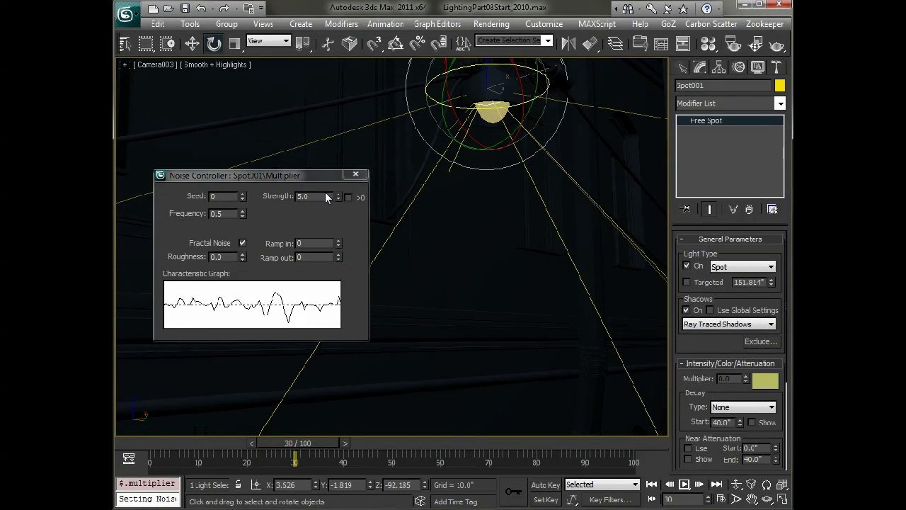
Step: Set the Noise Float Strength to 0.7 and enable >0 so the Multiplier stays positive
drag(325, 194, 280, 197)
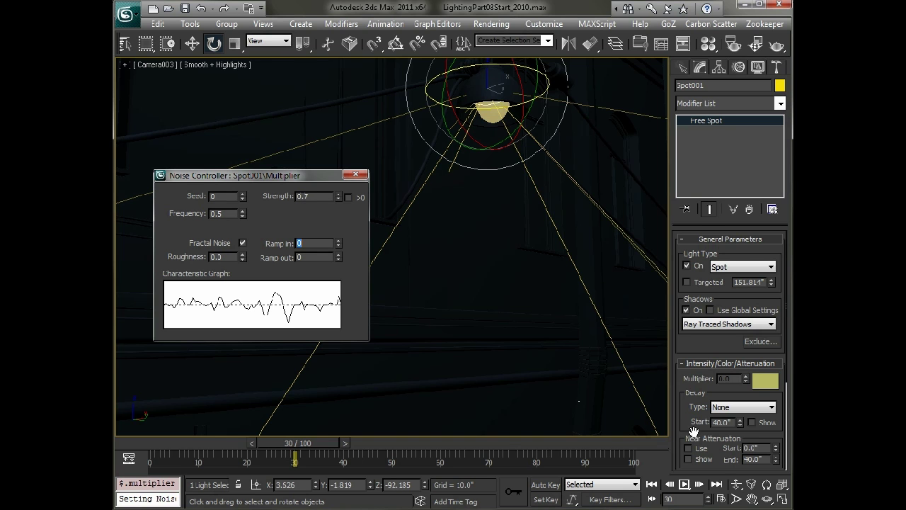
click(683, 484)
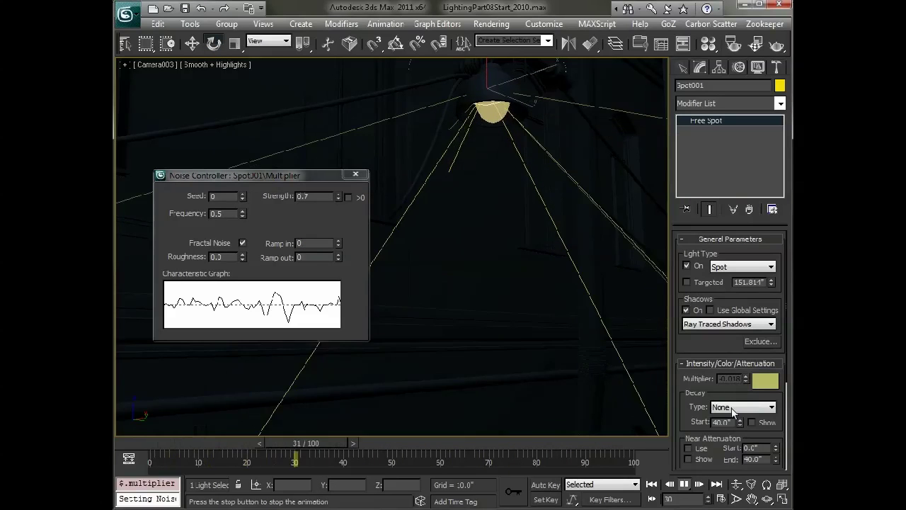
click(684, 485)
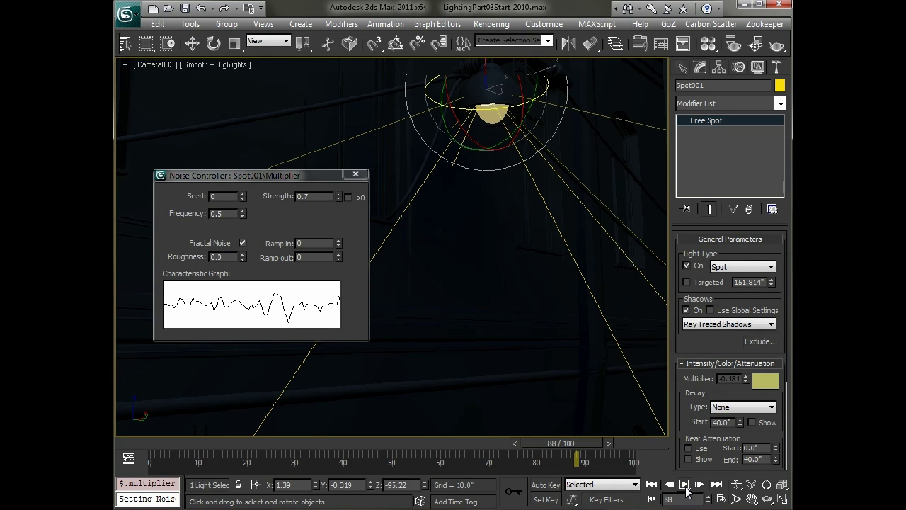
click(348, 198)
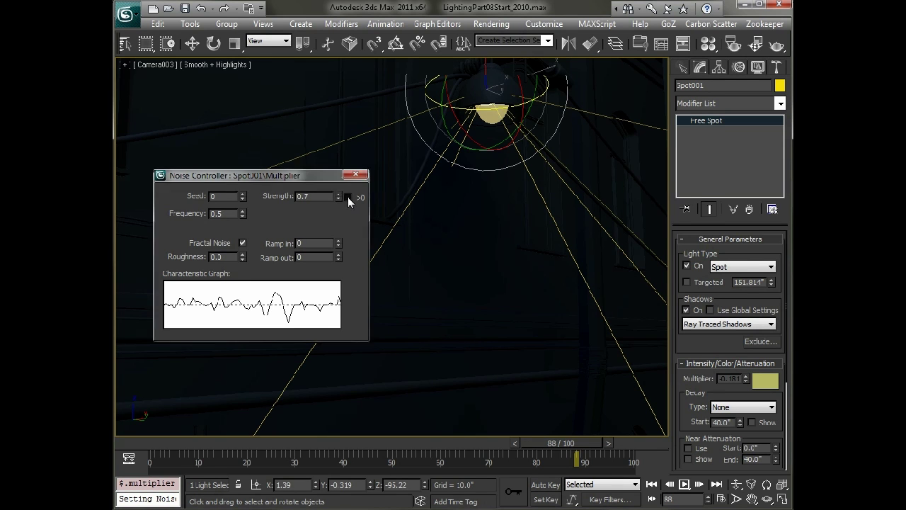
click(684, 485)
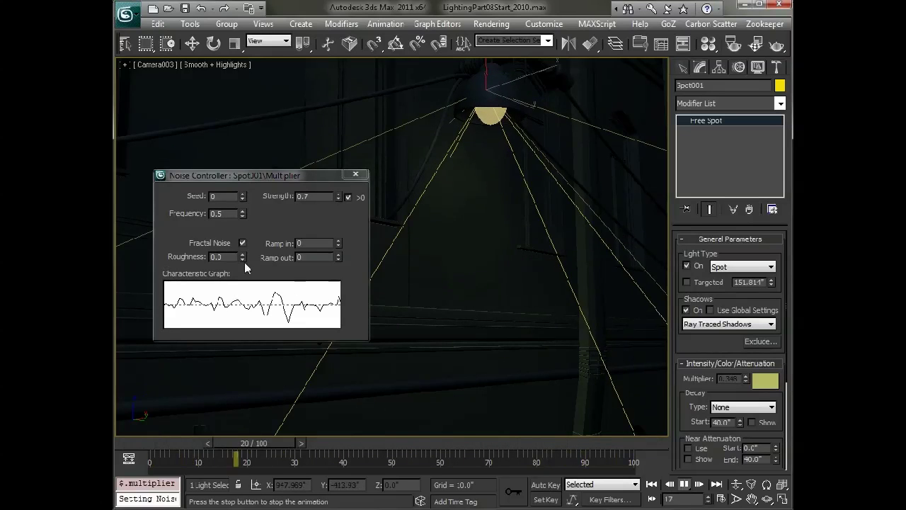
Step: Lower the noise Frequency to 0.35 and toggle Fractal Noise off and back on
drag(243, 214, 247, 252)
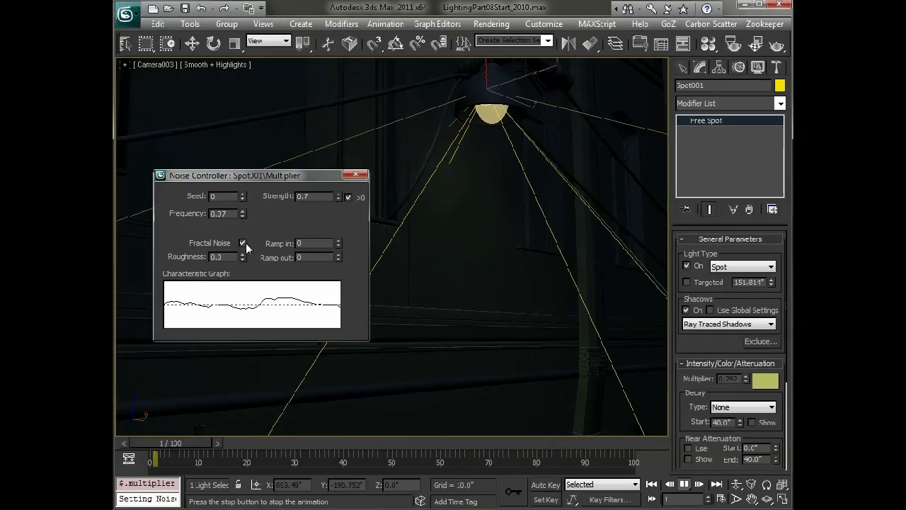
click(243, 244)
click(243, 243)
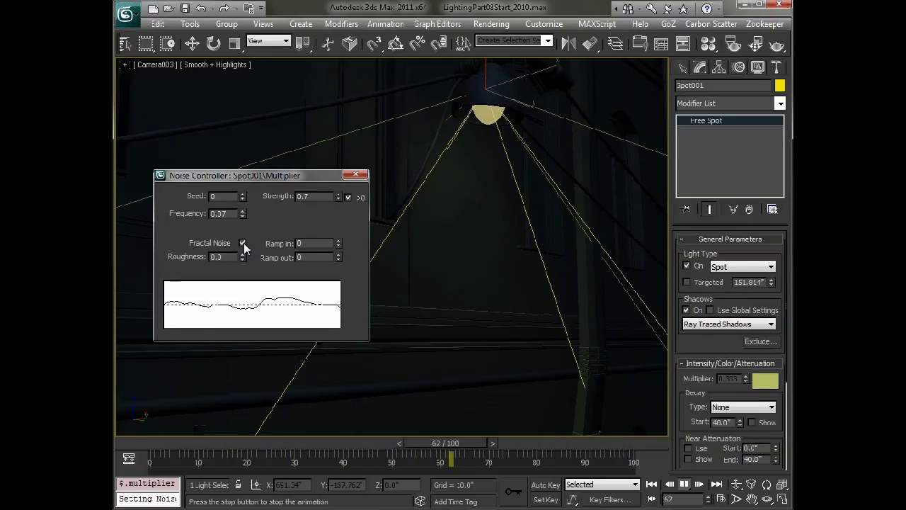
Step: Try a noise Strength of 2.7, then return it to 0.7
double_click(303, 196)
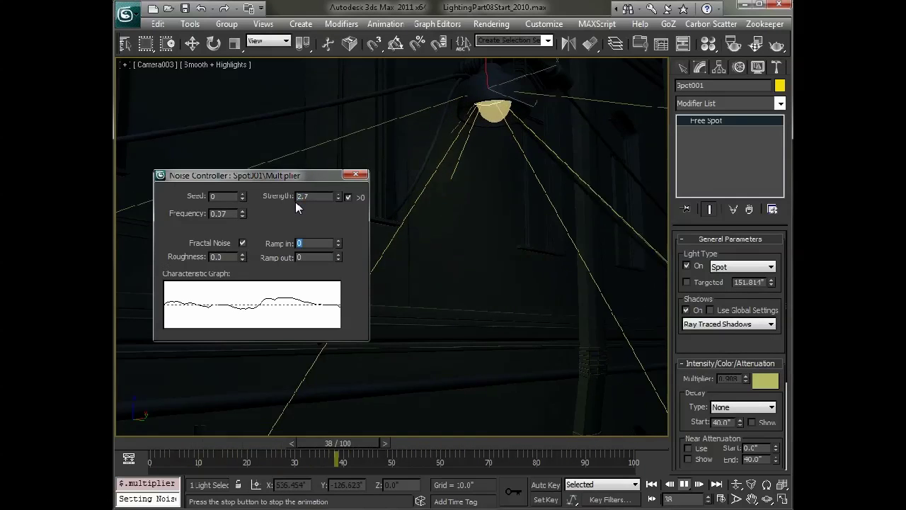
text(2.7)
key(Tab)
double_click(301, 196)
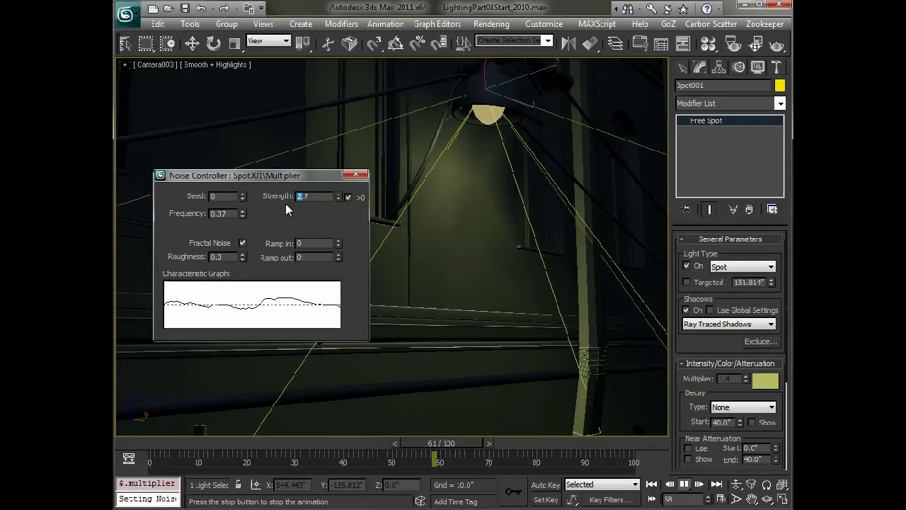
text(0.7)
key(Tab)
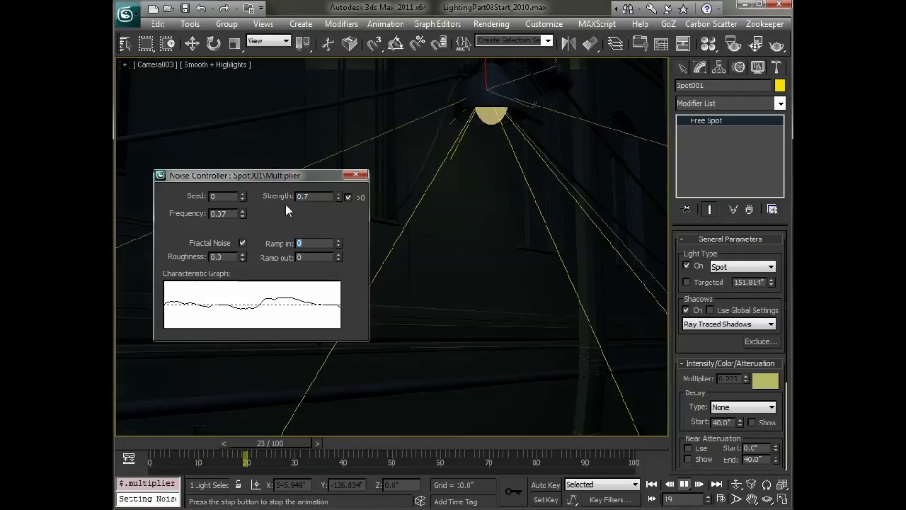
Step: Retype the noise Frequency value and stop the playback
double_click(236, 214)
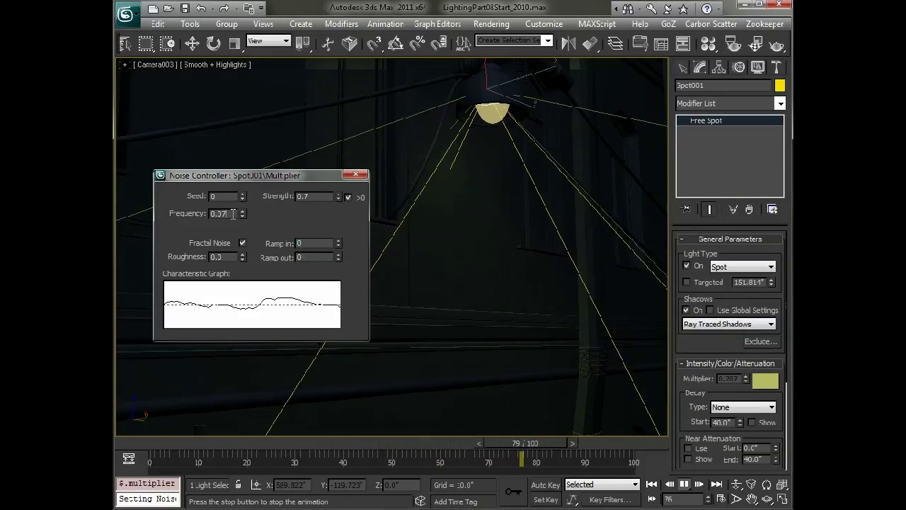
text(0.05)
key(Tab)
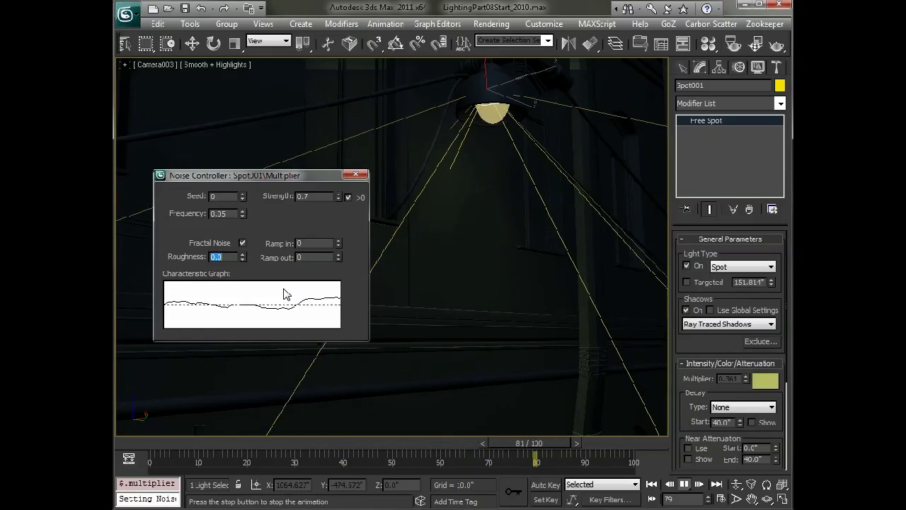
click(684, 484)
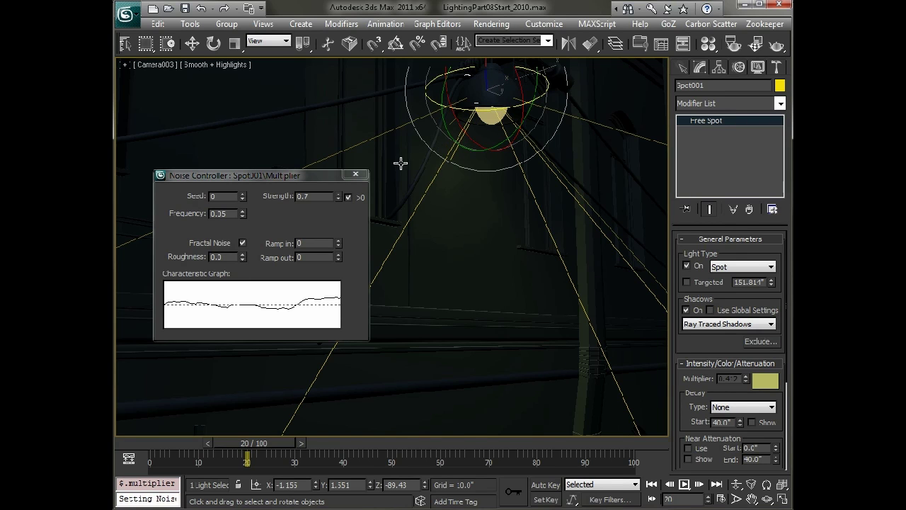
Step: Close the noise window, resize the Curve Editor and expand Multiplier to show its Noise Strength curve
click(356, 176)
click(381, 24)
click(380, 24)
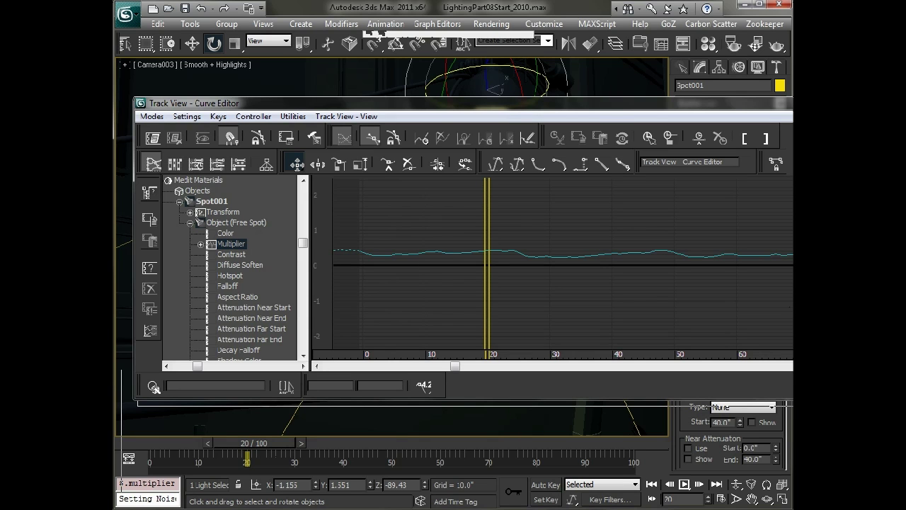
drag(792, 401, 623, 400)
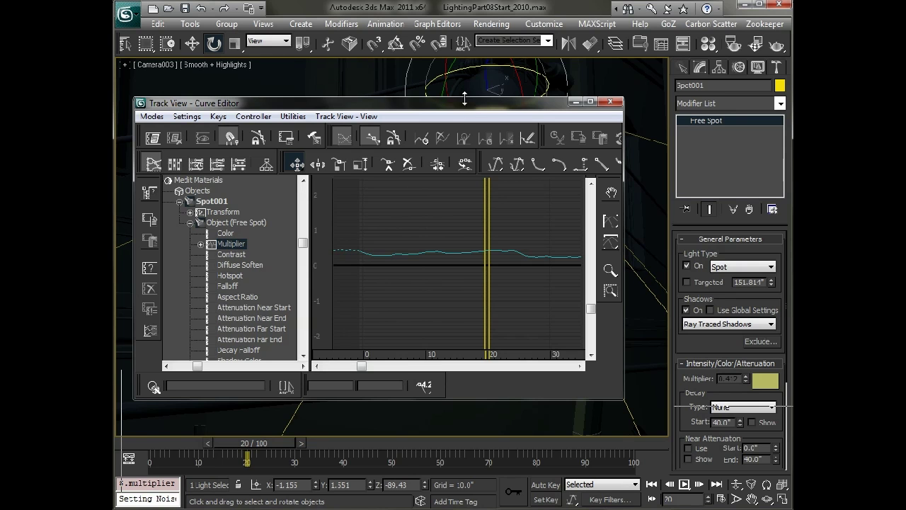
click(381, 28)
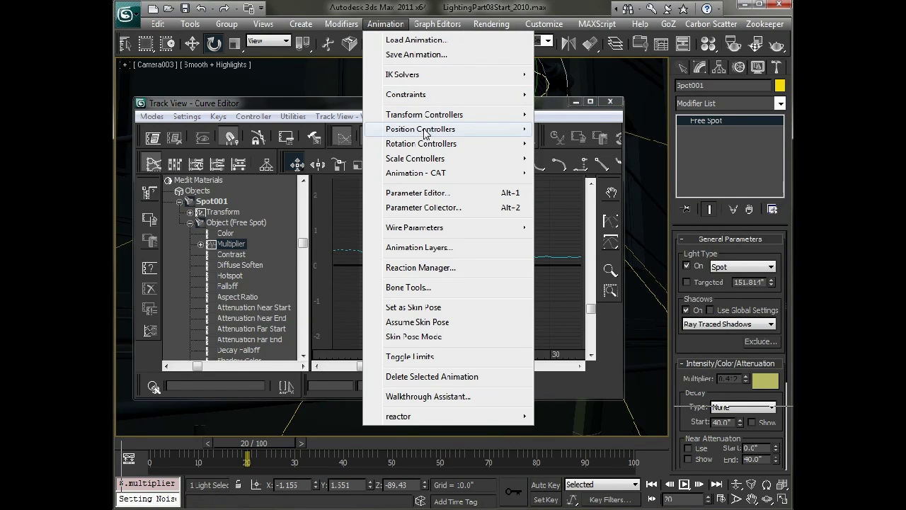
mouse_move(427, 147)
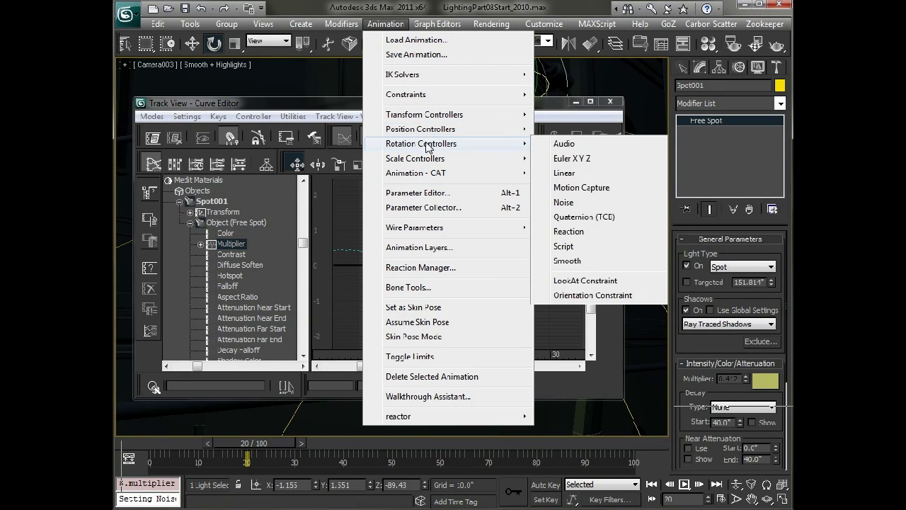
click(309, 109)
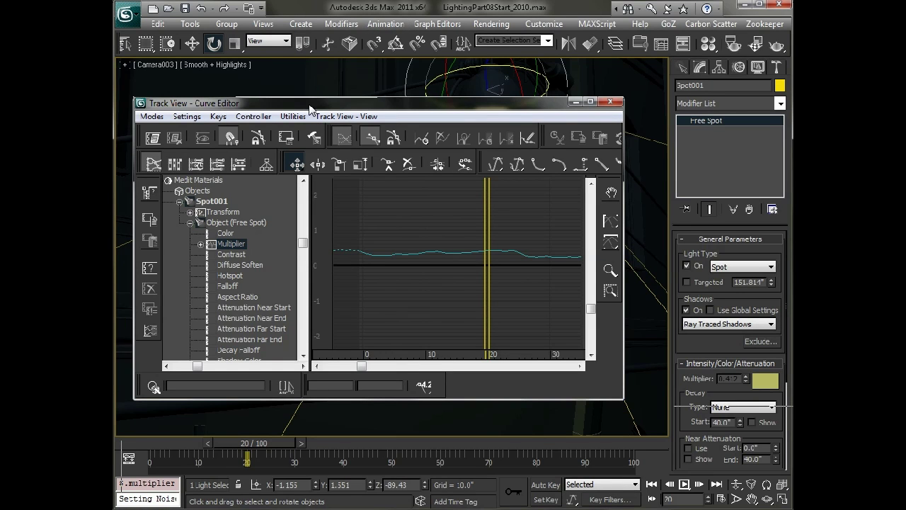
click(201, 243)
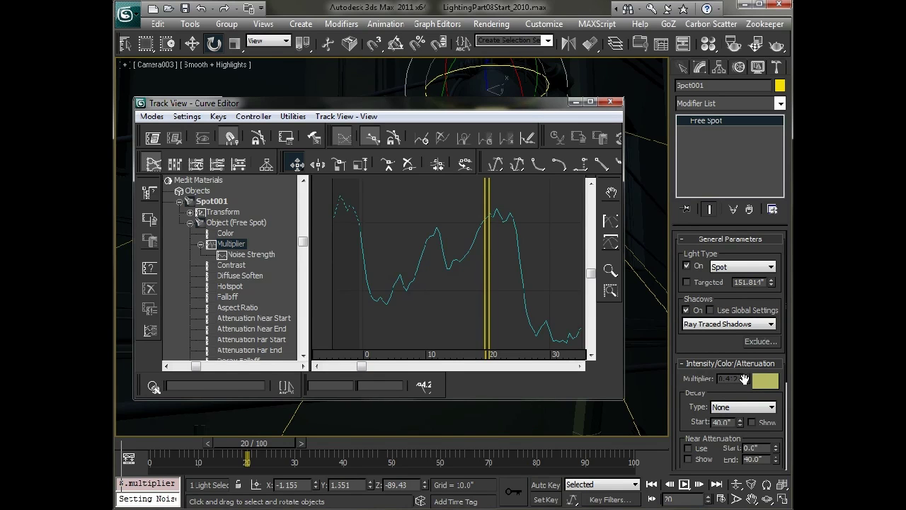
drag(747, 381, 744, 351)
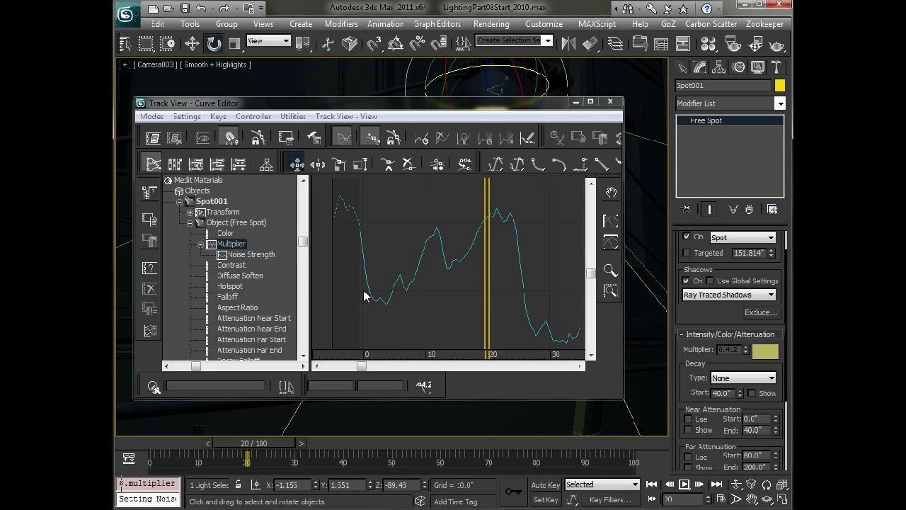
click(232, 245)
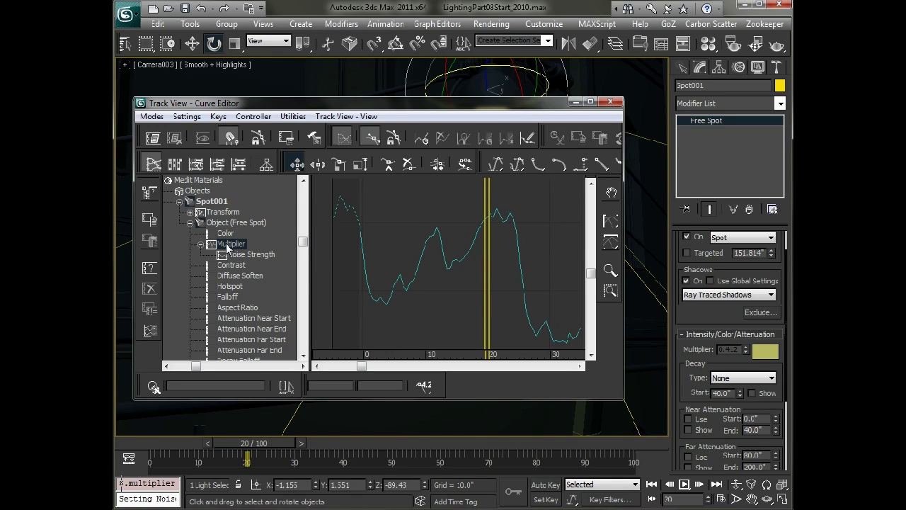
Step: Assign a Float List controller to Spot001's Multiplier track
right_click(227, 244)
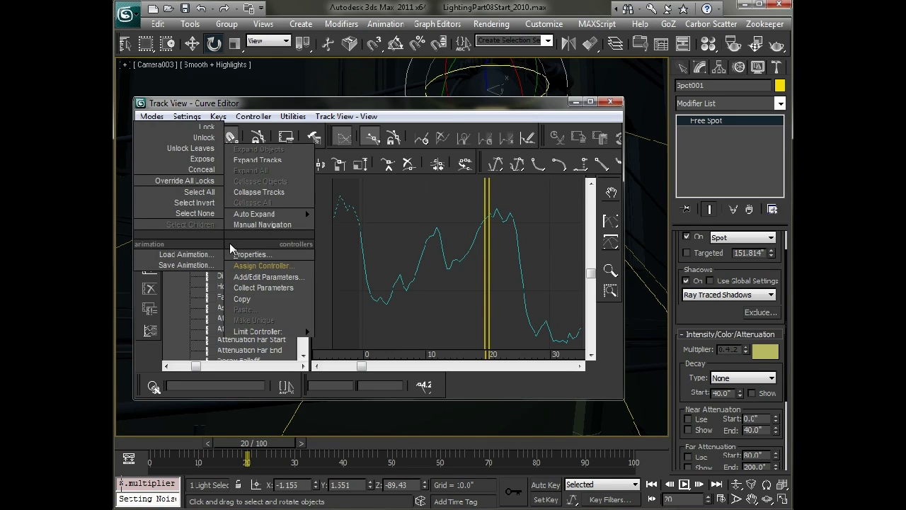
click(269, 268)
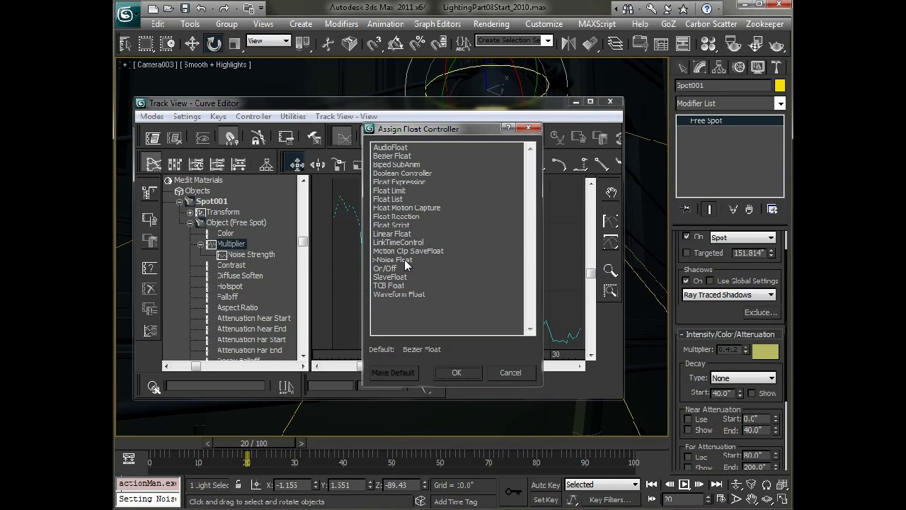
click(394, 199)
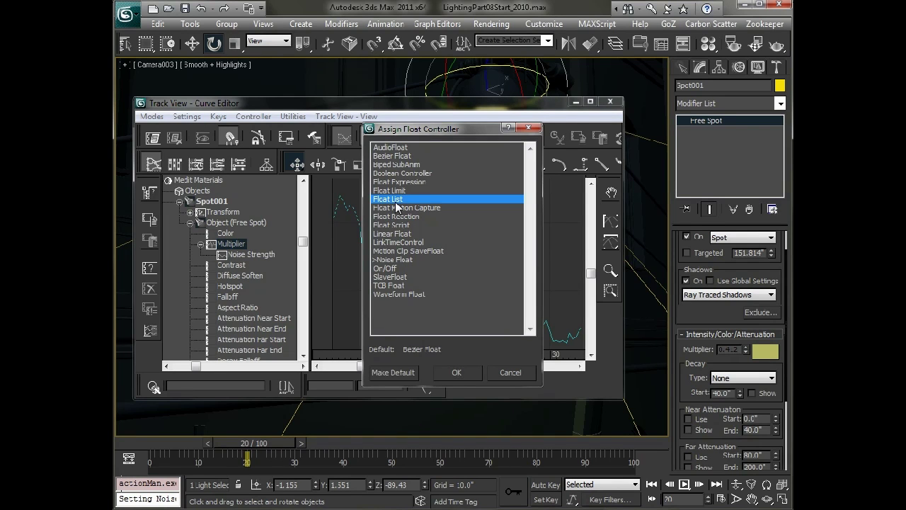
click(460, 372)
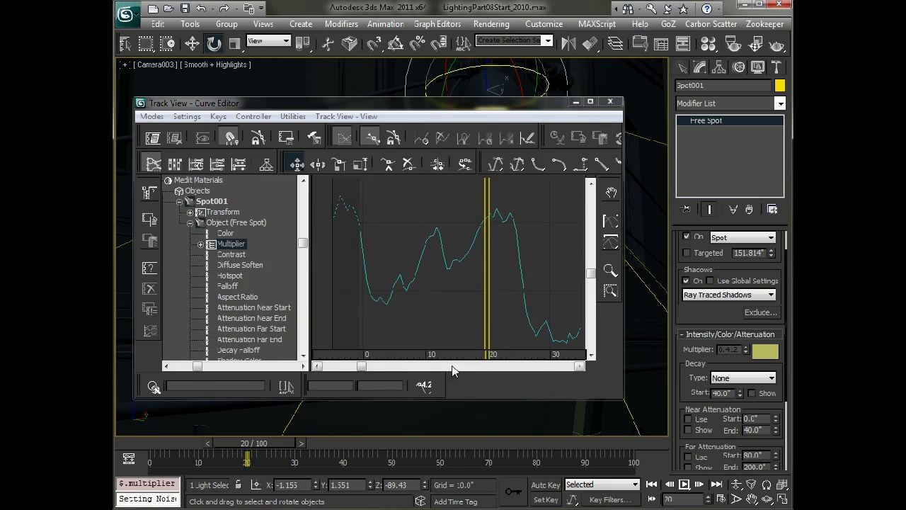
Step: Expand Multiplier to inspect its Noise Float entry and Available slot
click(201, 244)
click(244, 255)
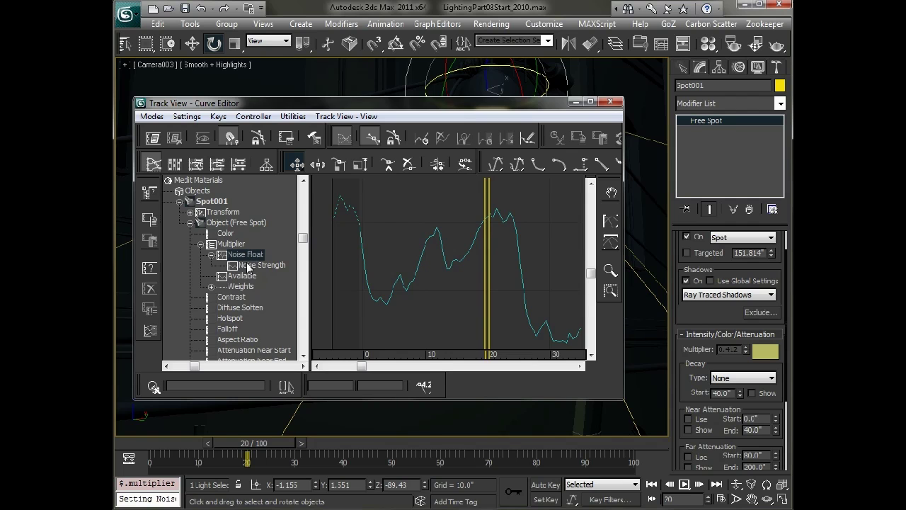
click(245, 276)
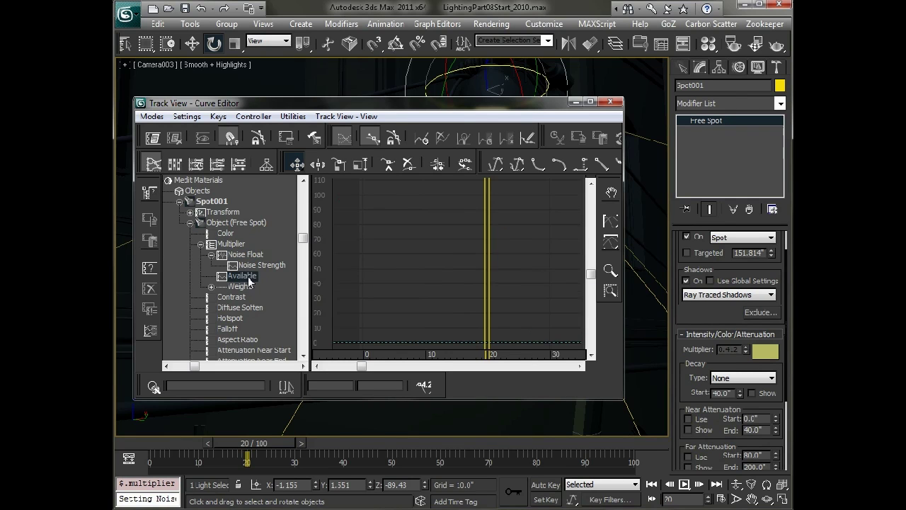
click(211, 255)
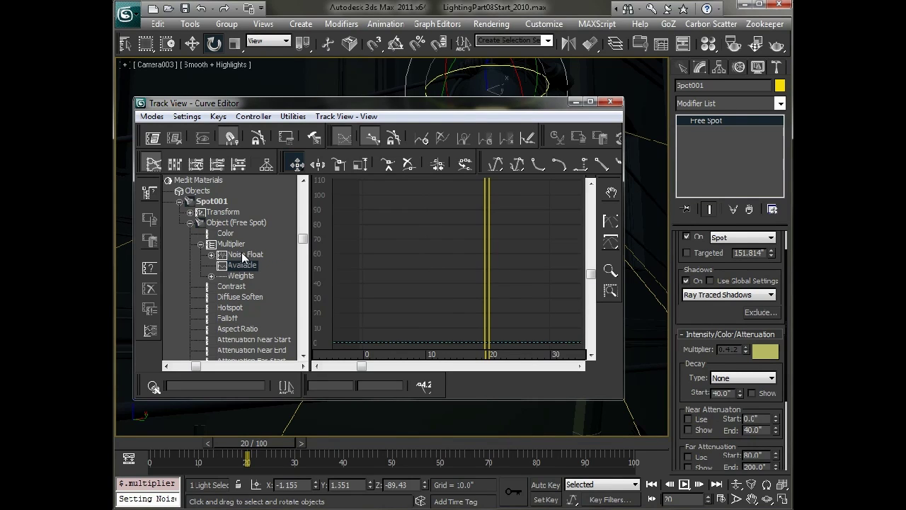
click(242, 255)
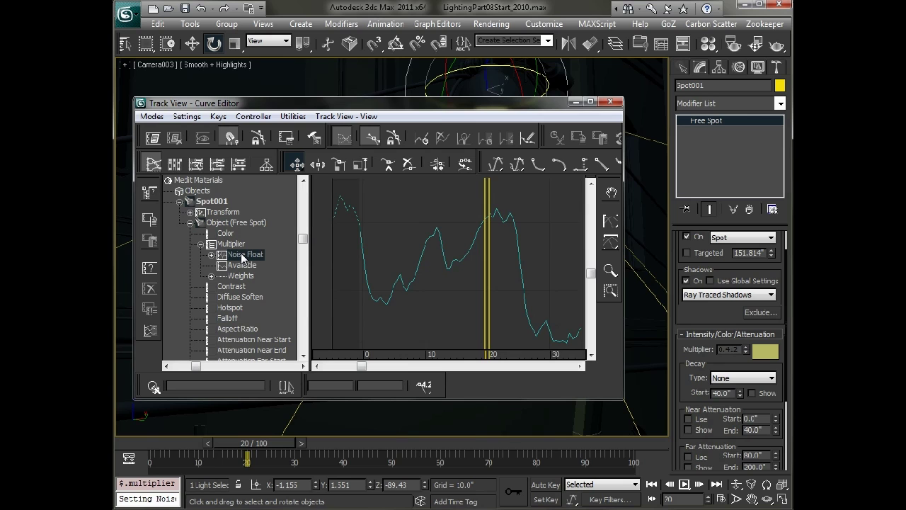
Step: Paste a copy of the Noise Float into the Available slot, then select the first Noise Float track
right_click(256, 263)
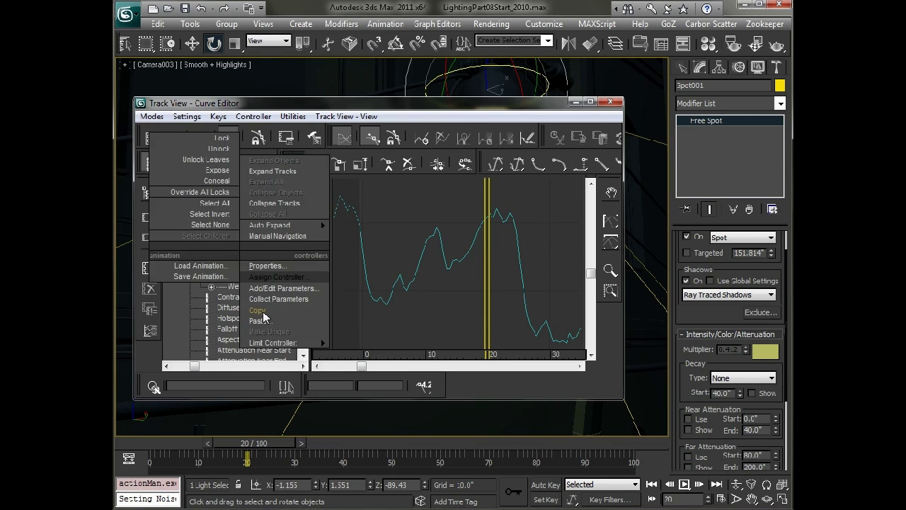
click(262, 317)
click(241, 276)
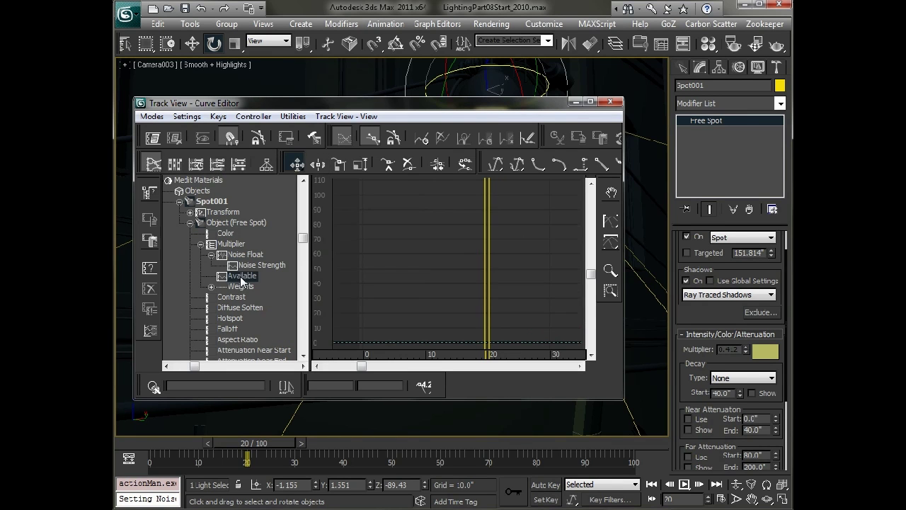
right_click(244, 282)
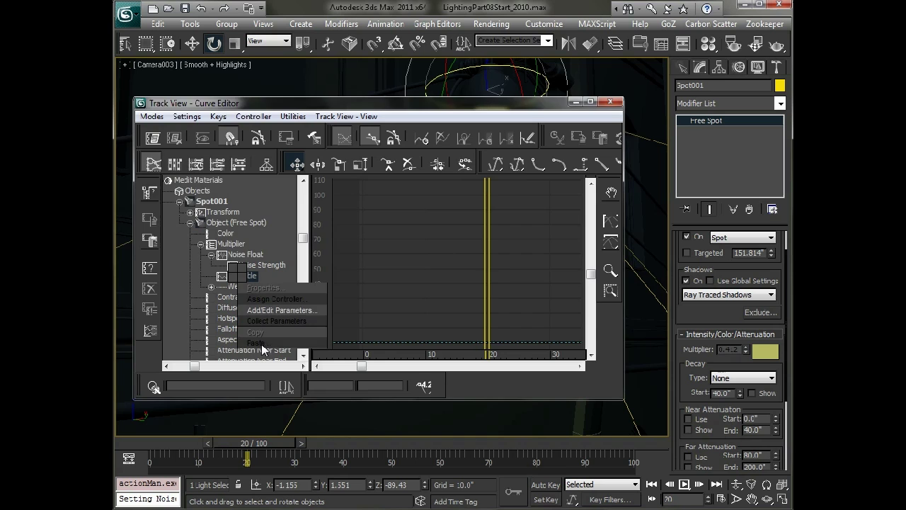
click(266, 341)
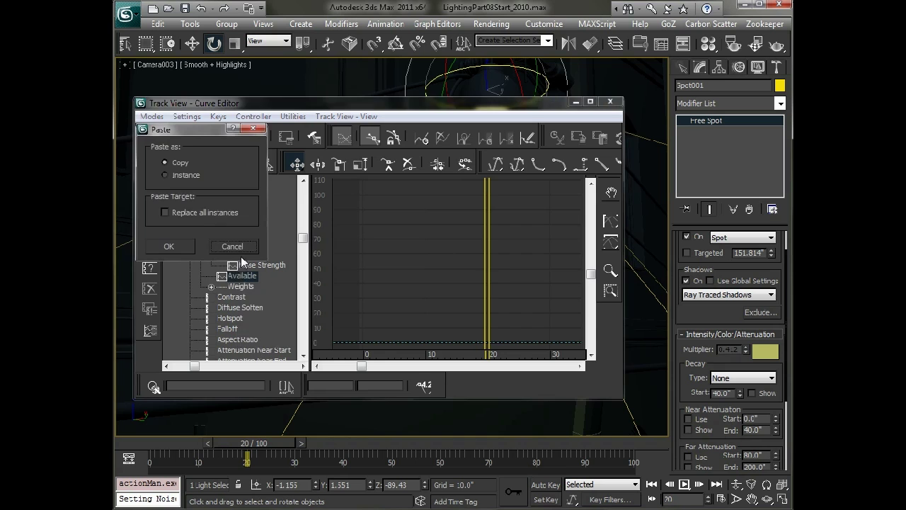
click(168, 246)
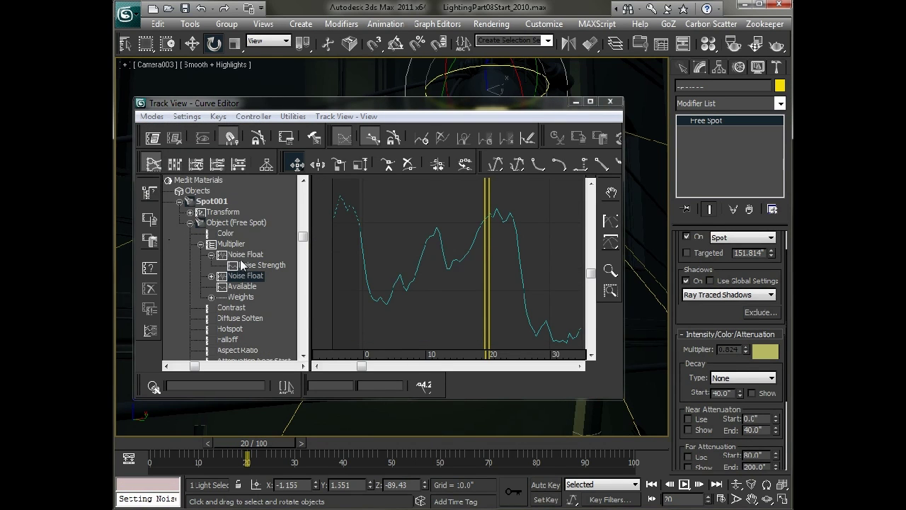
click(211, 255)
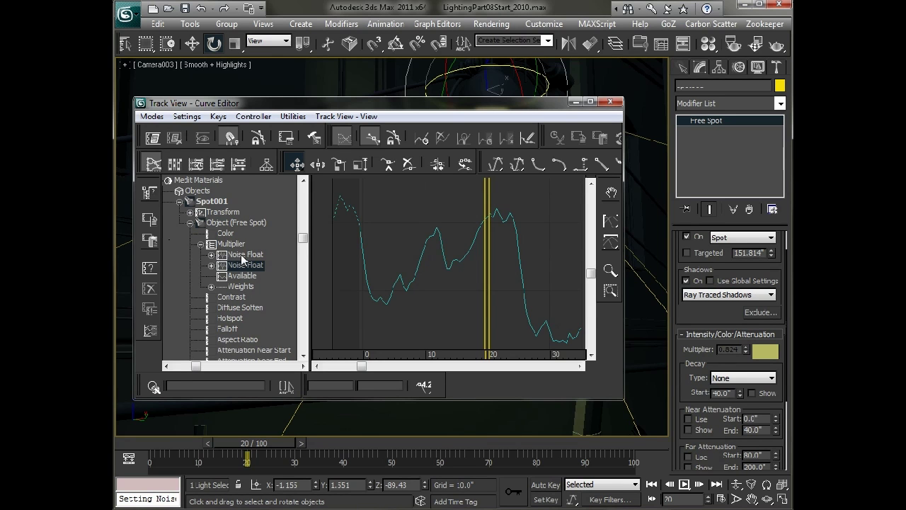
click(244, 256)
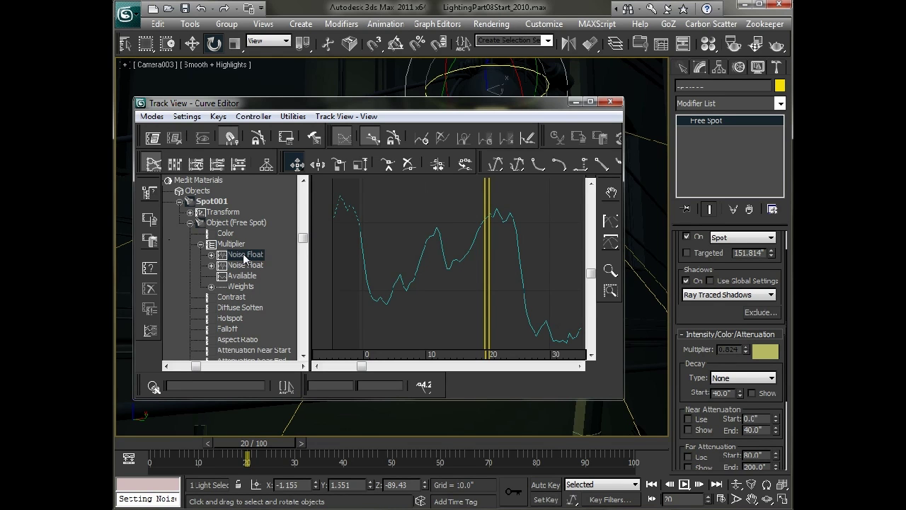
Step: Assign a Bezier Float to the first Noise Float entry, then select the remaining Noise Float
right_click(246, 259)
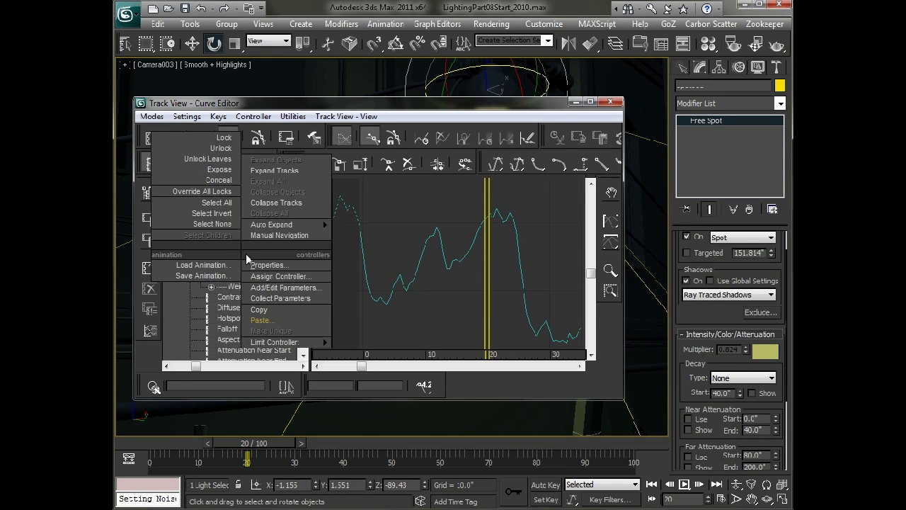
click(273, 276)
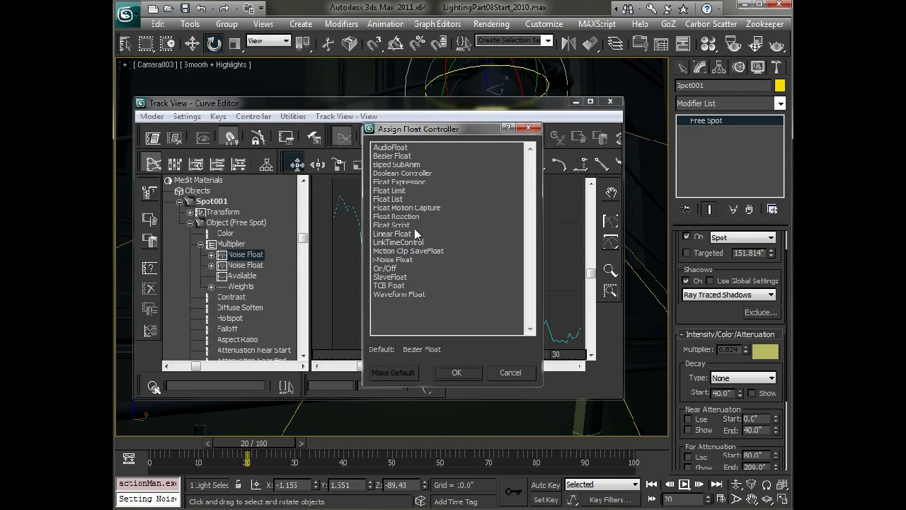
double_click(398, 157)
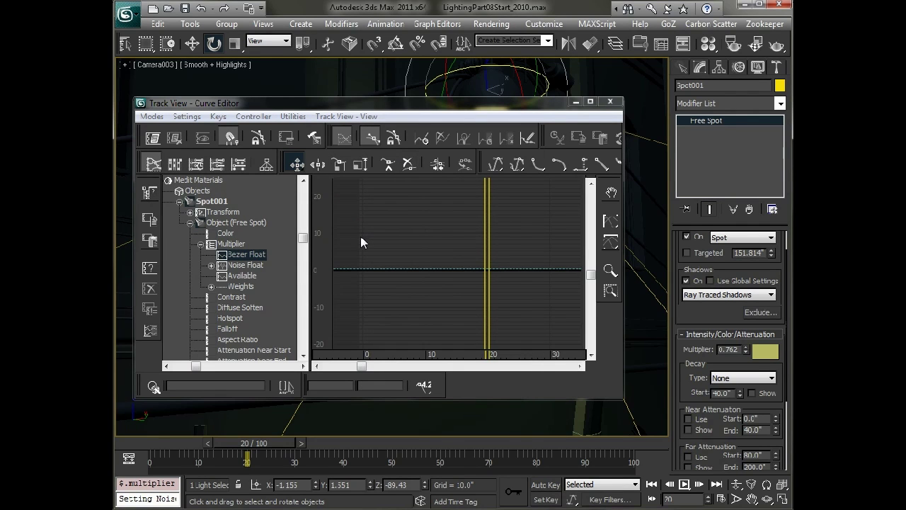
click(243, 268)
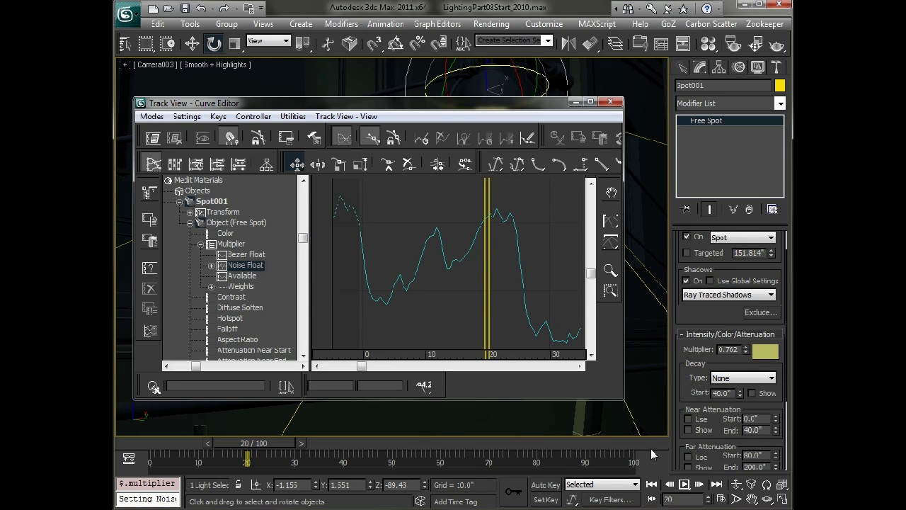
Step: Preview the flicker while testing multiplier values of about 1.626 and 0.9, then select the Multiplier track
click(684, 485)
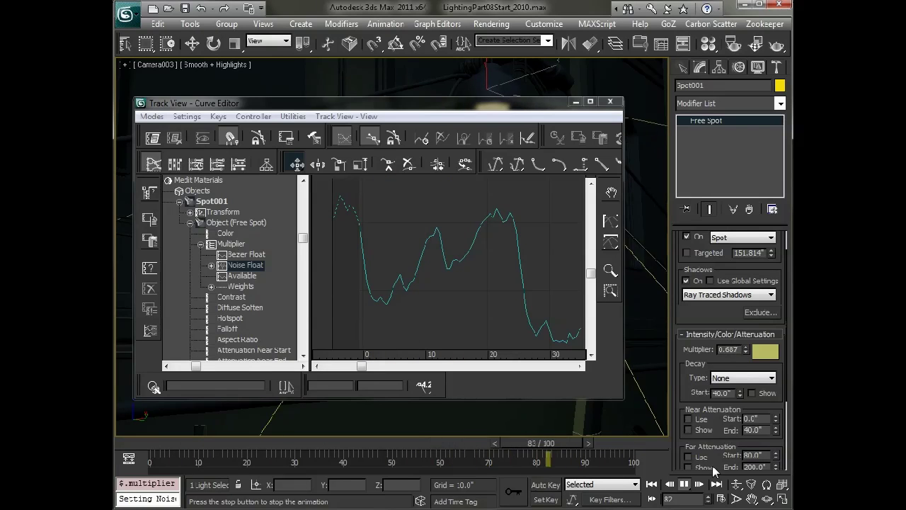
click(685, 484)
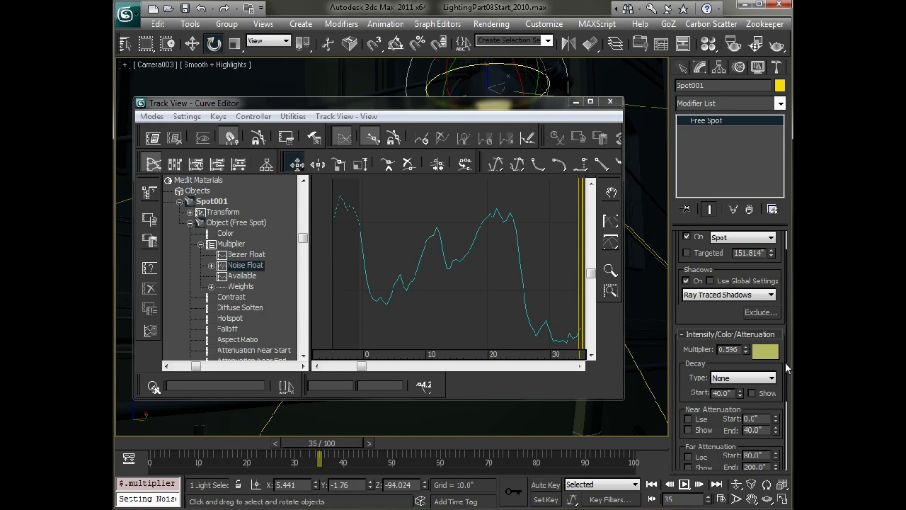
drag(747, 352, 752, 278)
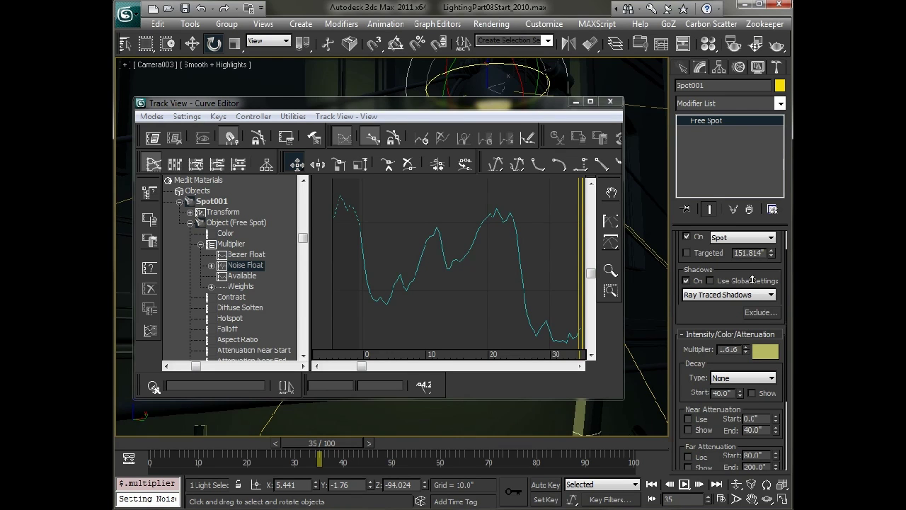
click(684, 485)
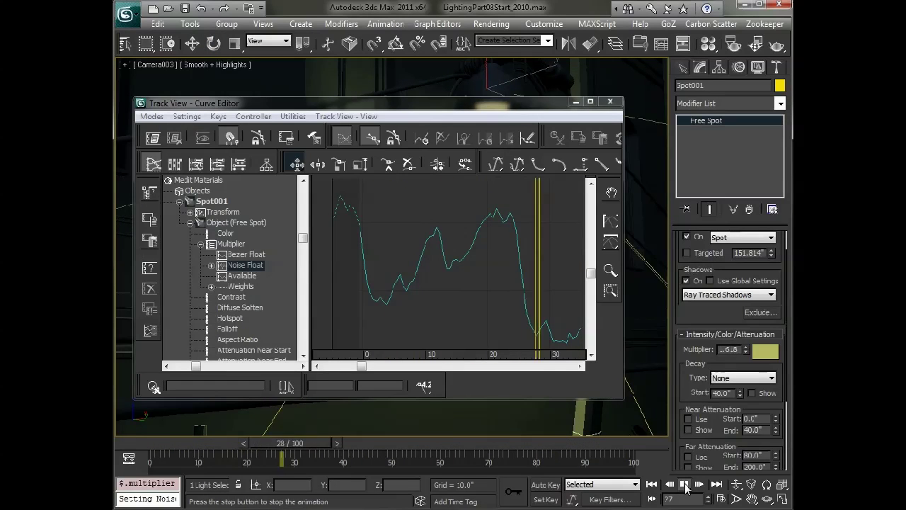
click(683, 485)
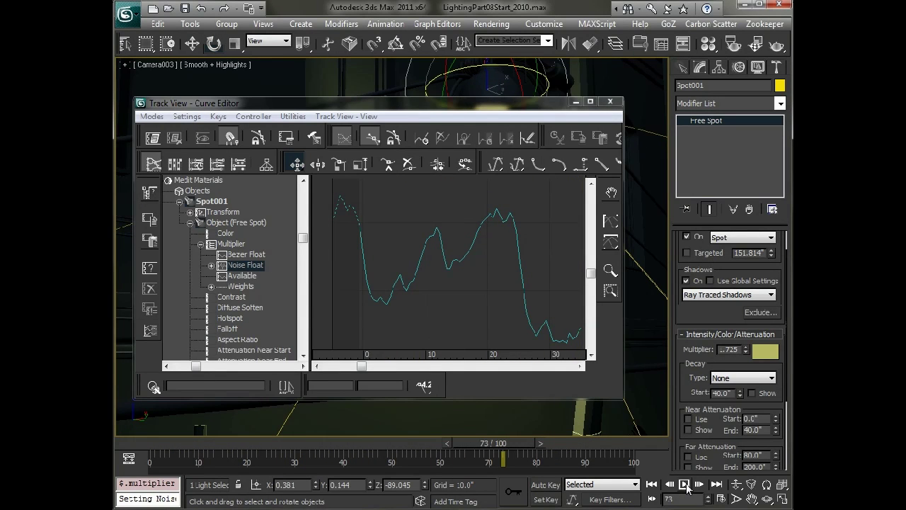
drag(746, 349, 754, 398)
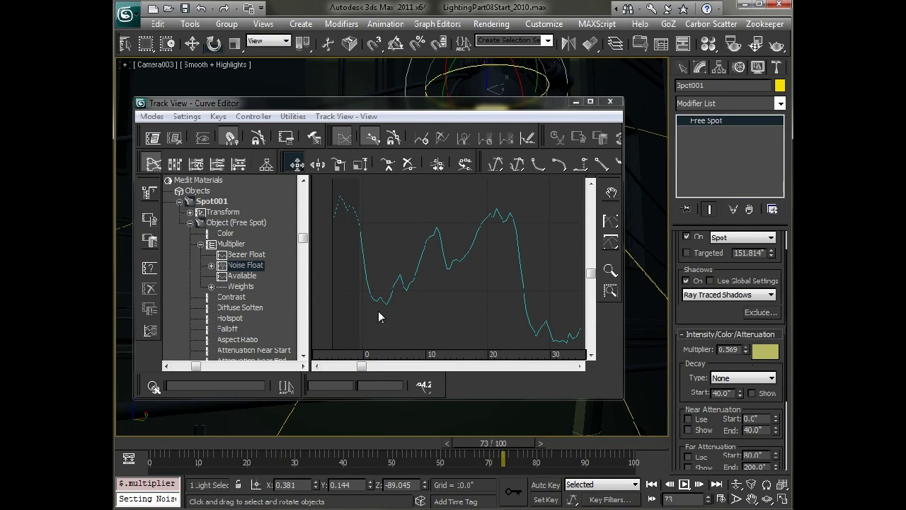
click(228, 245)
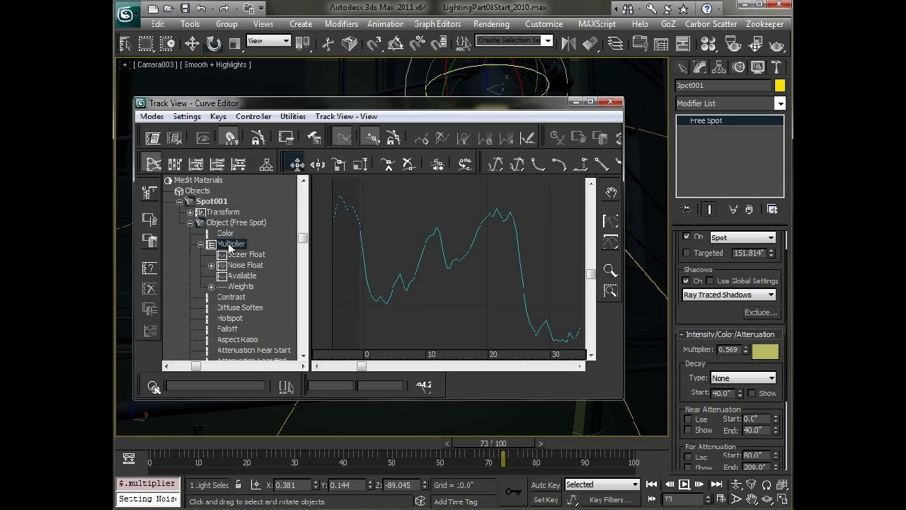
Step: Open the Multiplier's List Controller and preview the flicker with the Bezier Float weight at 0
double_click(228, 245)
drag(237, 183, 405, 185)
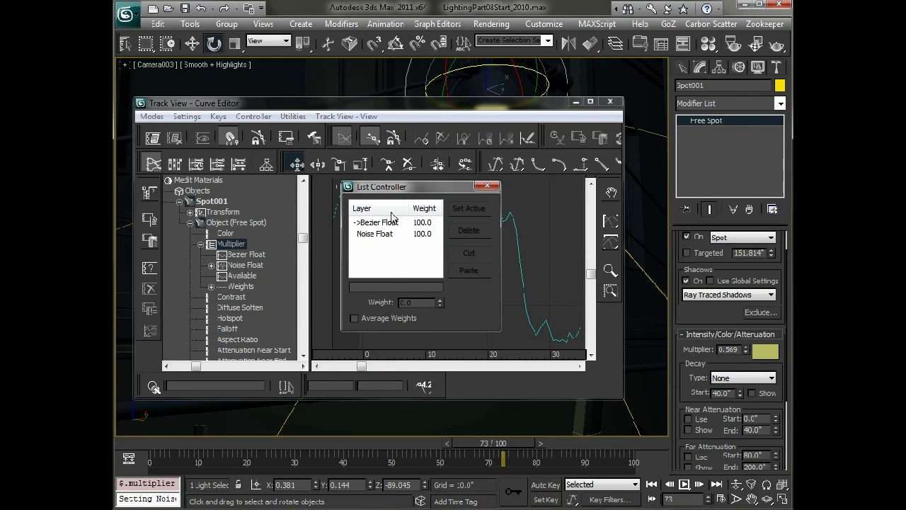
click(394, 224)
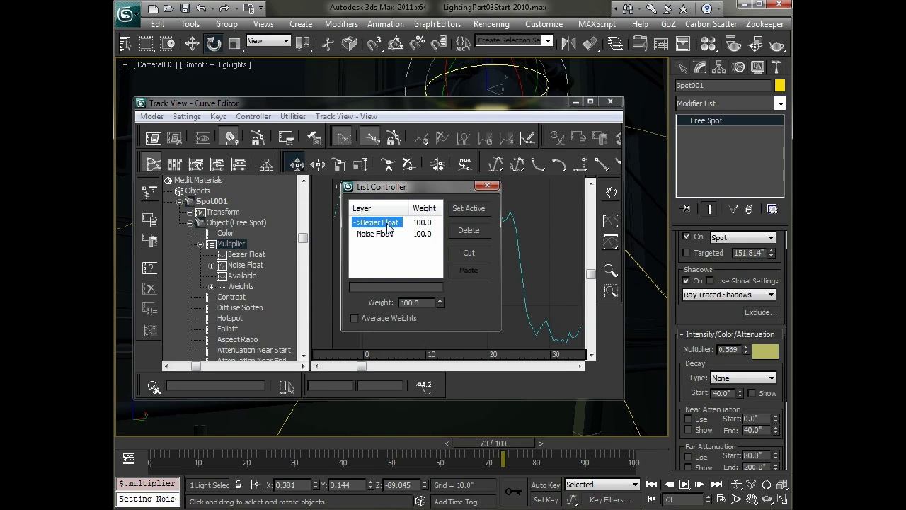
right_click(440, 303)
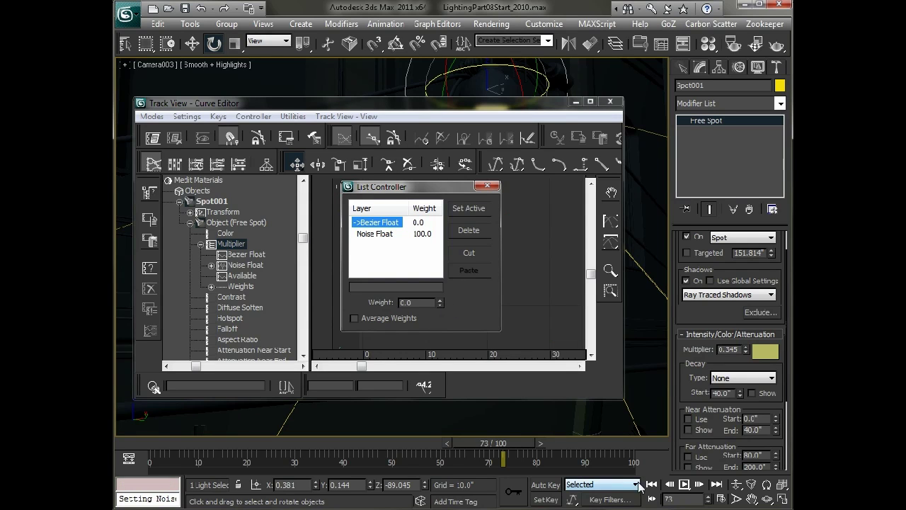
click(685, 484)
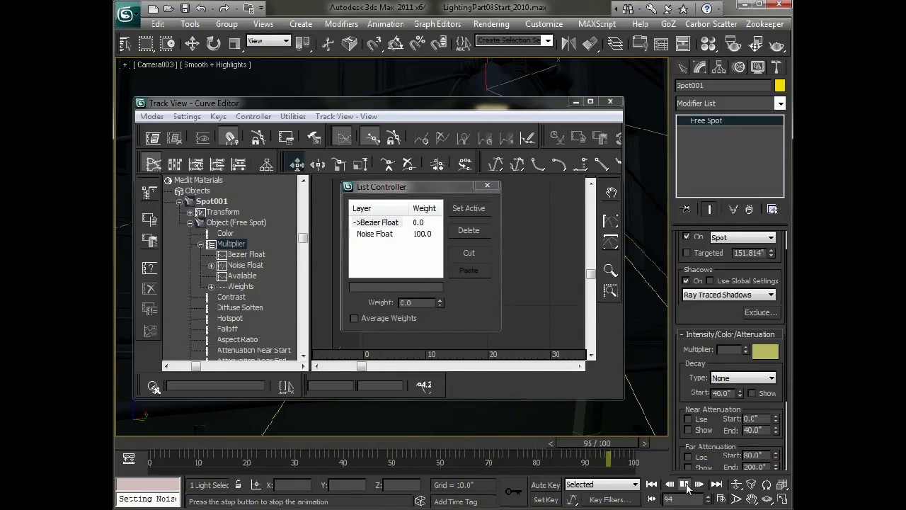
click(685, 484)
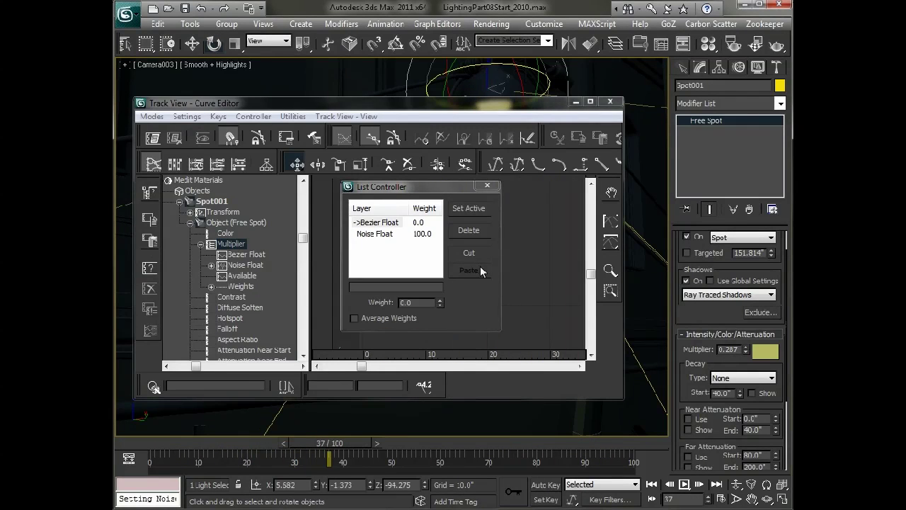
Step: Set the Bezier Float weight to 100, raise the Noise Float weight to 298, and preview
click(389, 225)
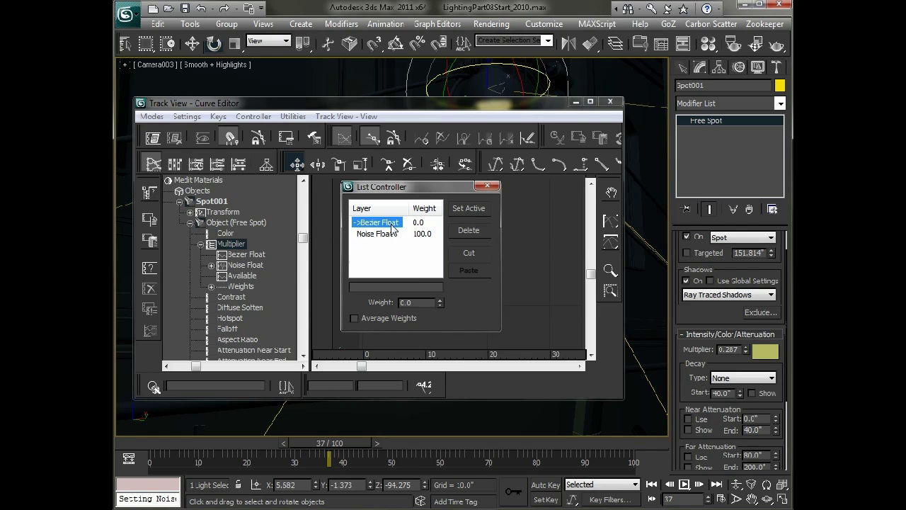
double_click(415, 303)
text(1)
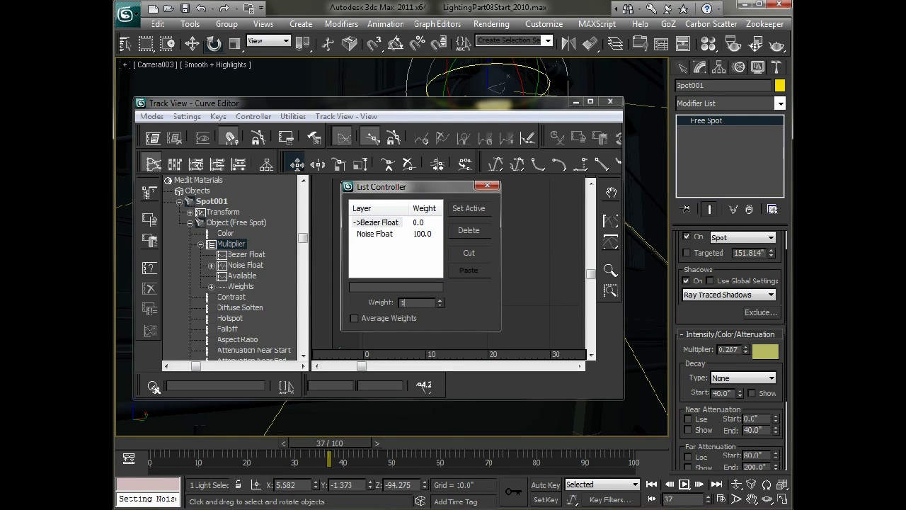
text(00)
key(Return)
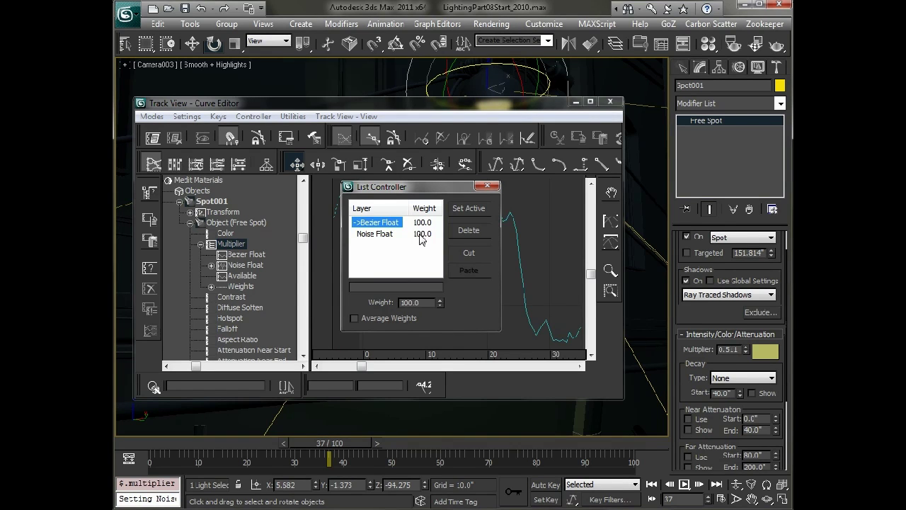
click(374, 236)
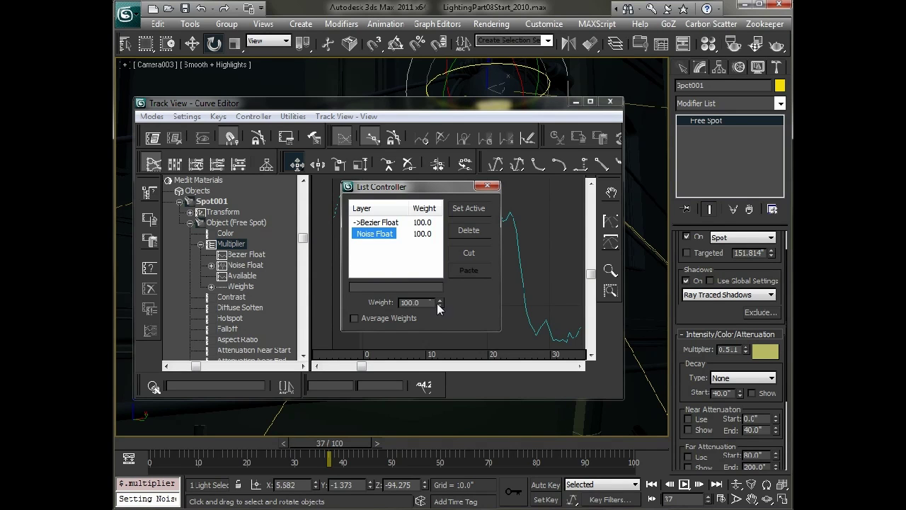
drag(439, 304, 458, 170)
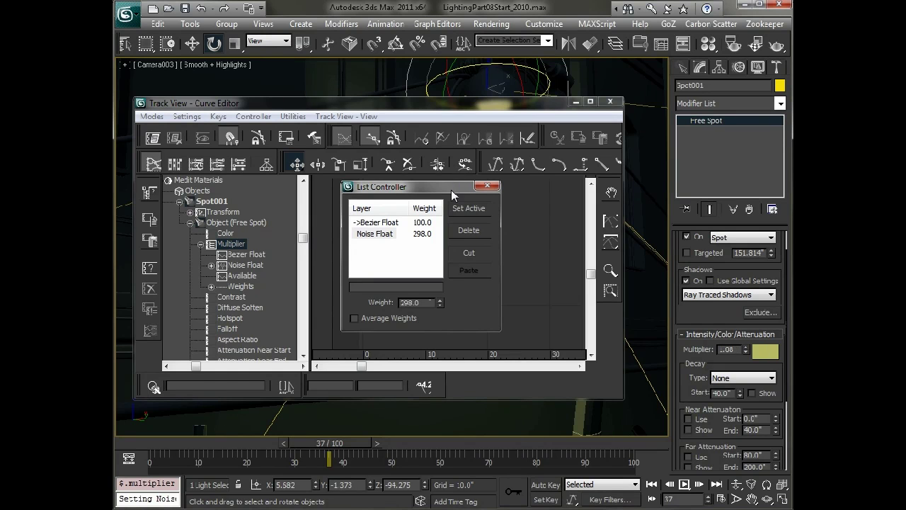
click(684, 486)
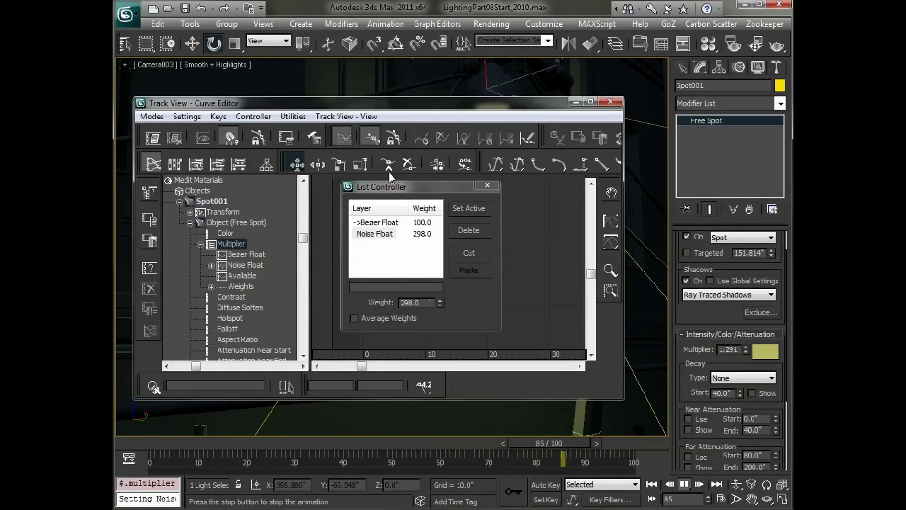
Step: Test Noise Float weights by resetting it to 0 and raising it gradually, then stop playback
drag(453, 103, 451, 180)
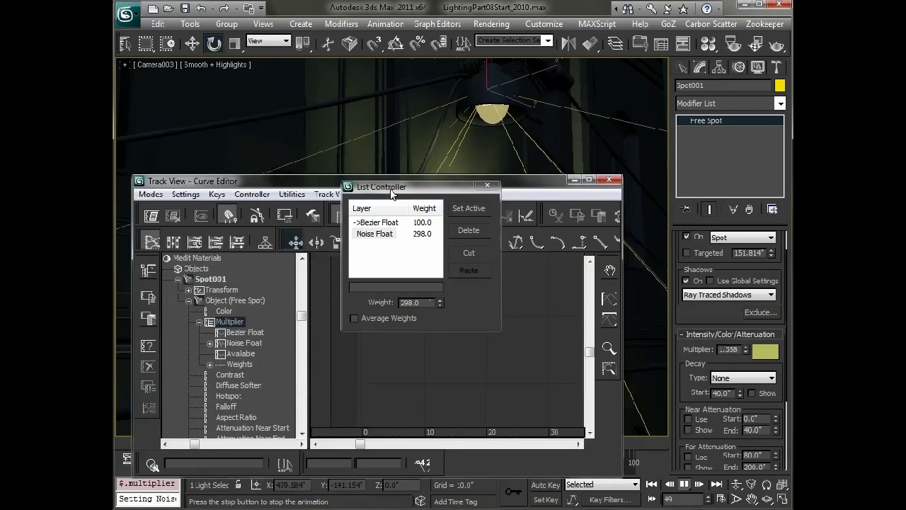
right_click(437, 303)
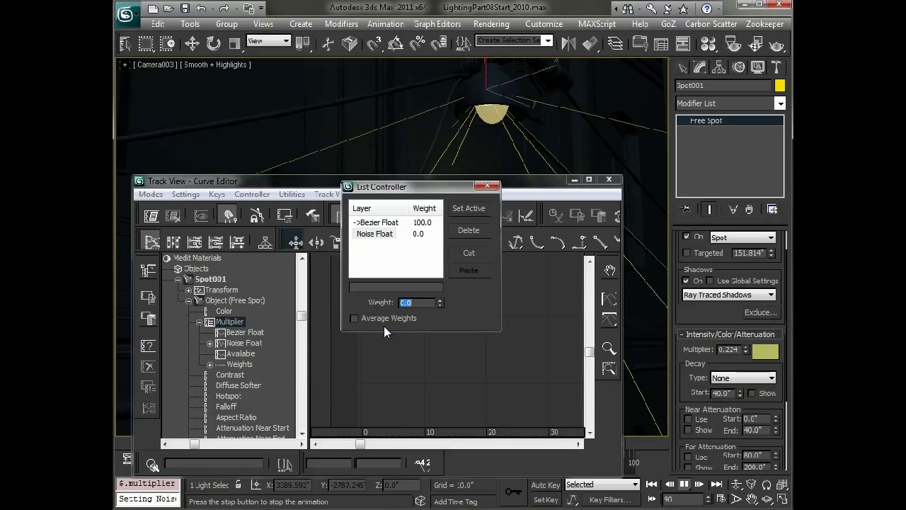
drag(439, 302, 459, 206)
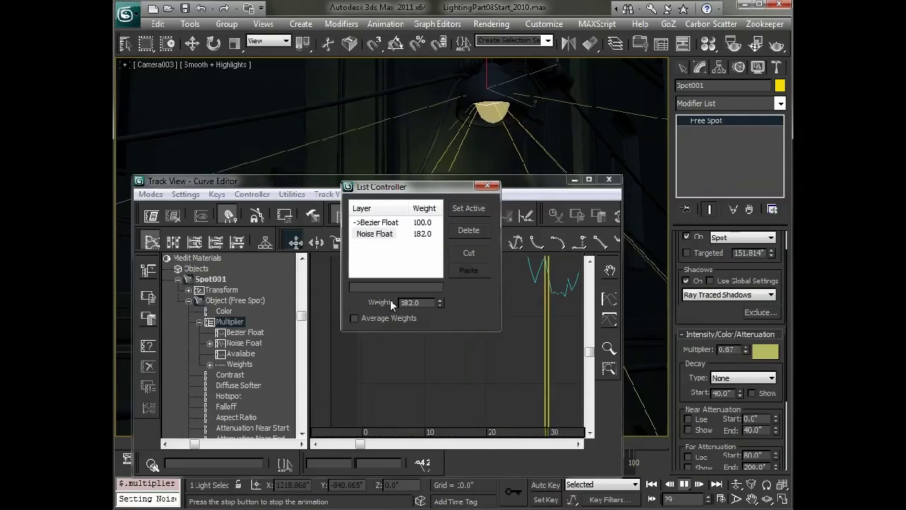
double_click(420, 302)
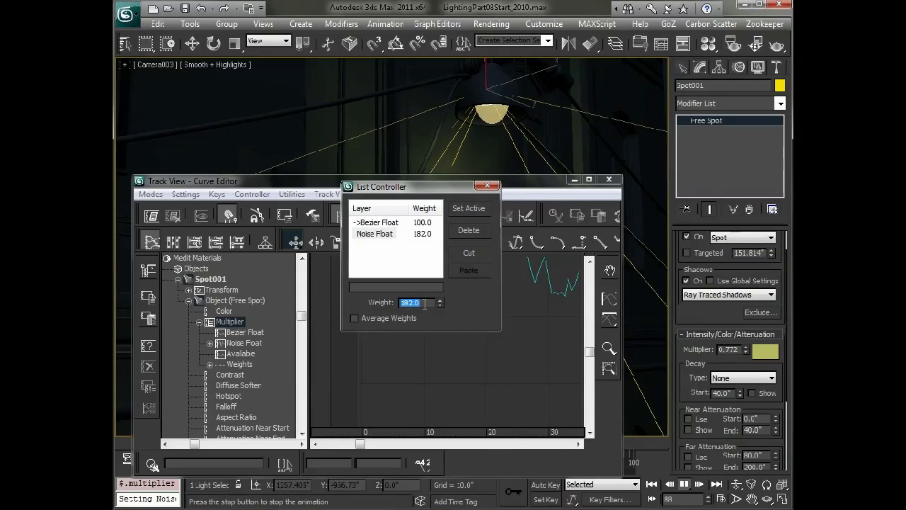
text(1)
key(Escape)
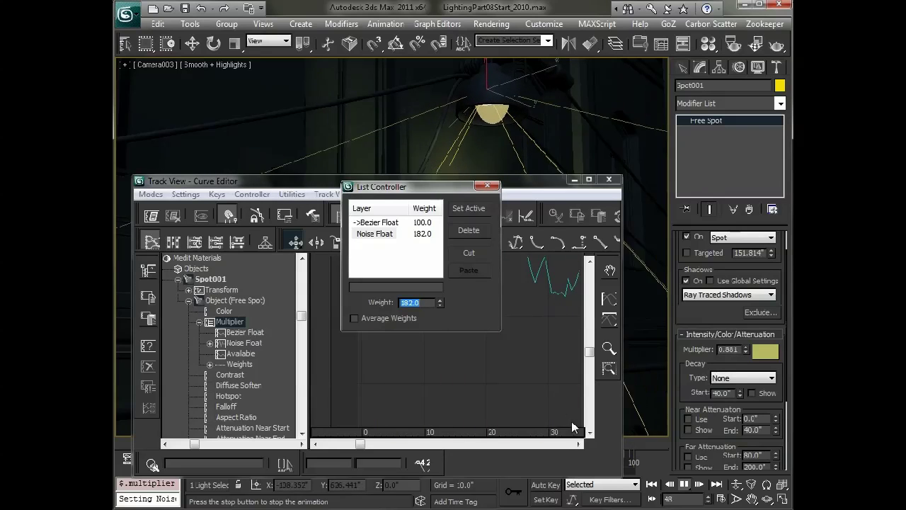
click(681, 485)
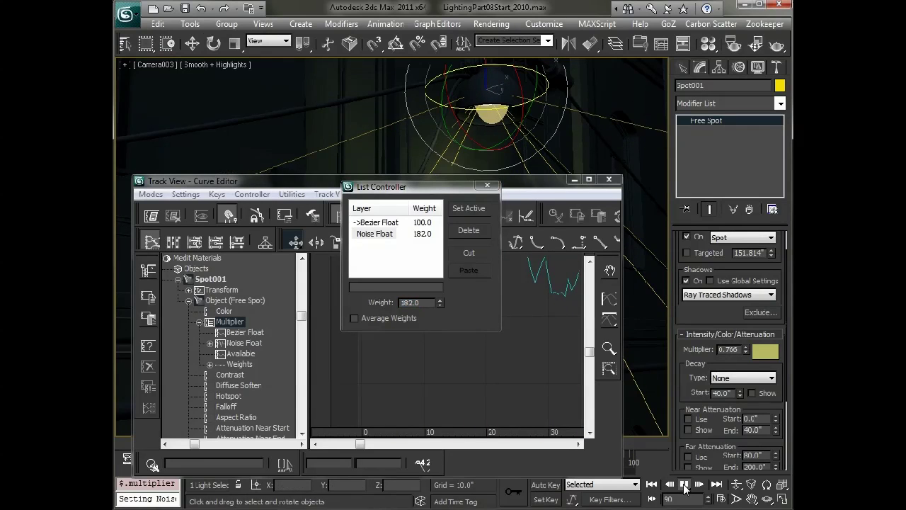
Step: Set the Noise Float weight to 100 and close the List Controller
double_click(410, 302)
text(100)
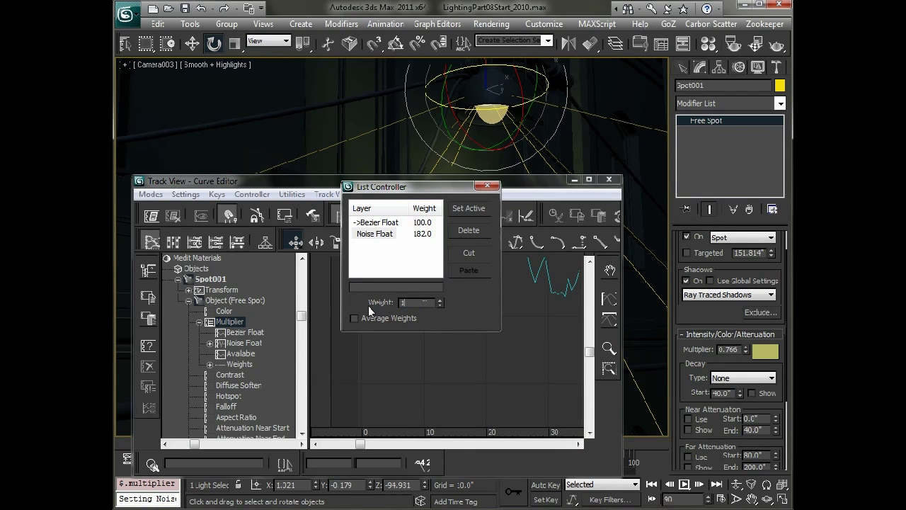
key(Return)
click(487, 186)
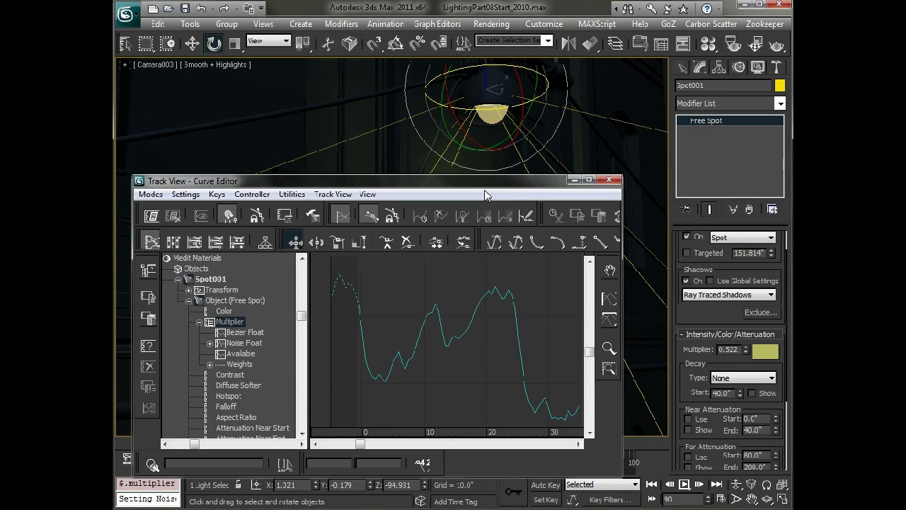
Step: Minimize the Track View curve editor and bring up the mental ray Render Setup dialog
click(575, 180)
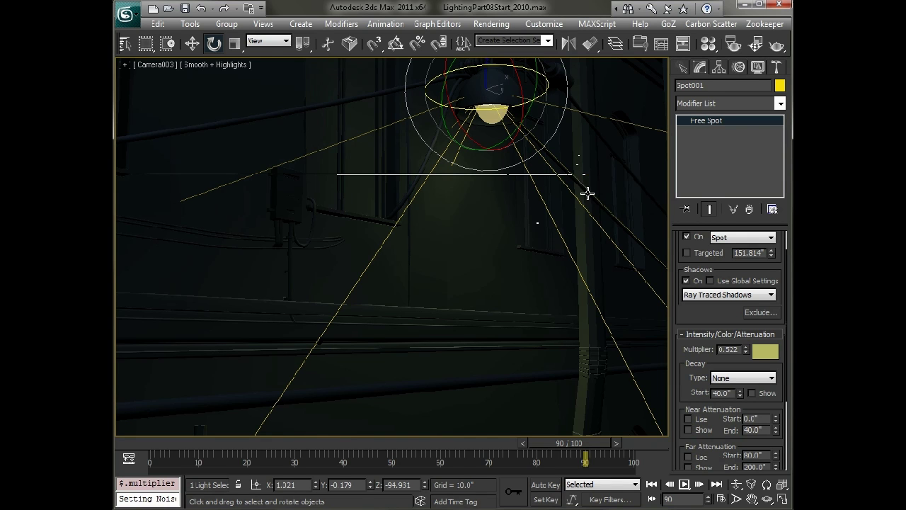
click(734, 44)
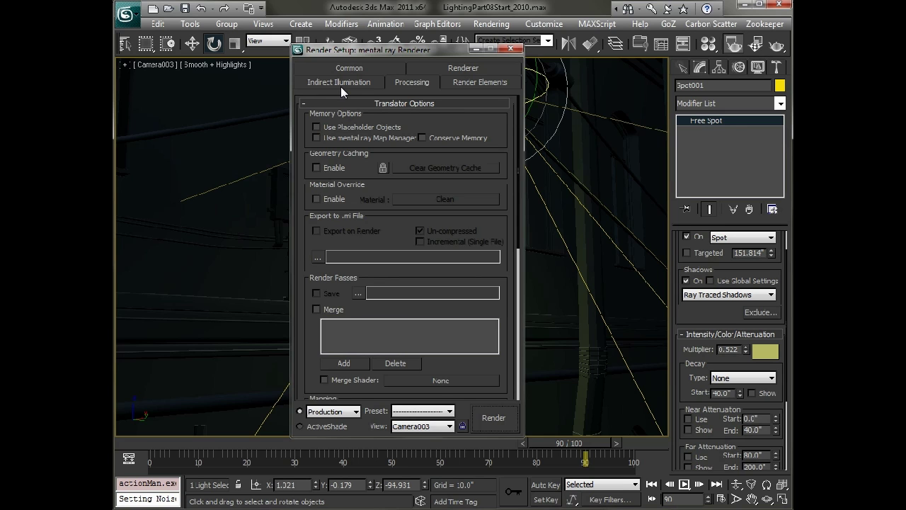
Step: Set the output size to 320 × 214 and mental ray's maximum samples per pixel to 1
click(341, 69)
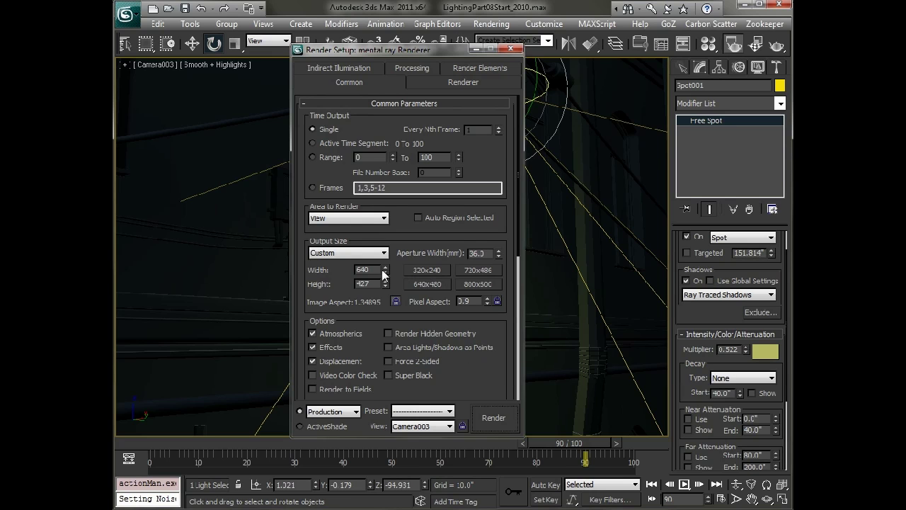
drag(372, 269, 339, 269)
text(320)
click(448, 85)
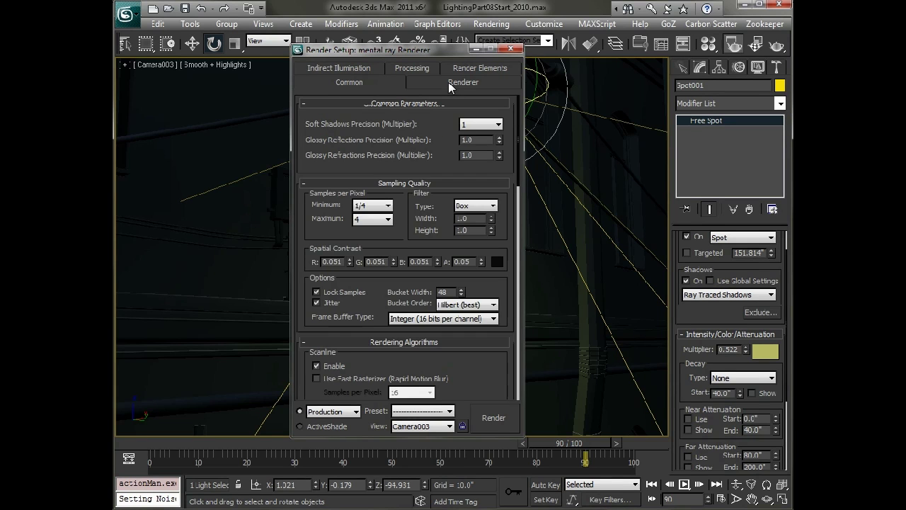
click(373, 219)
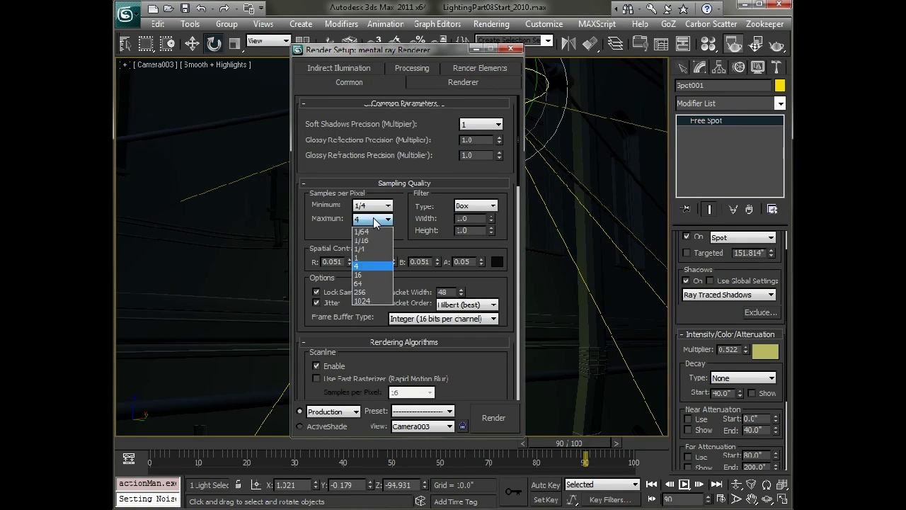
click(372, 257)
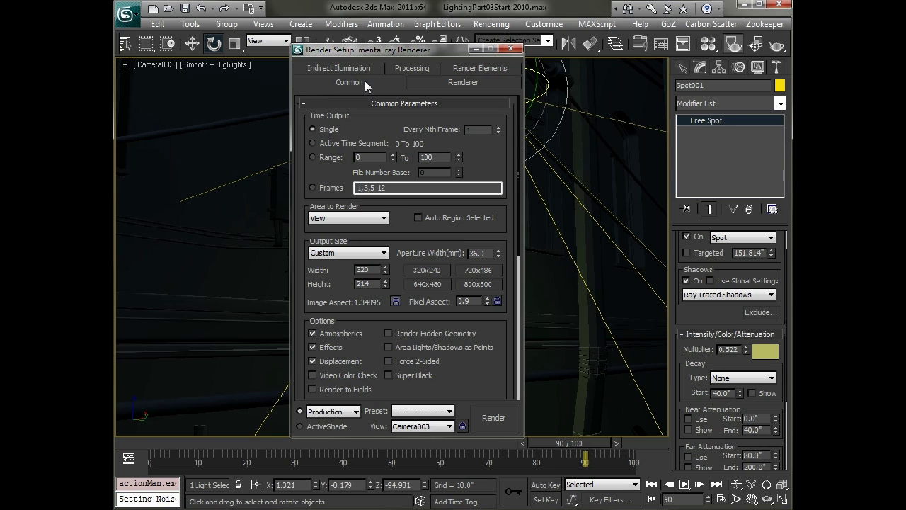
Step: Enable Material Override and render a quick preview of frame 90 from Camera003
click(415, 69)
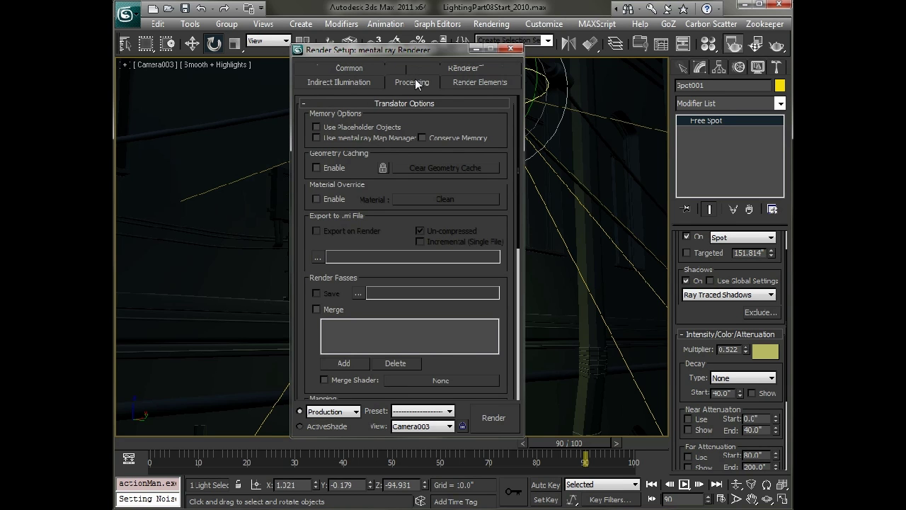
click(339, 199)
click(502, 427)
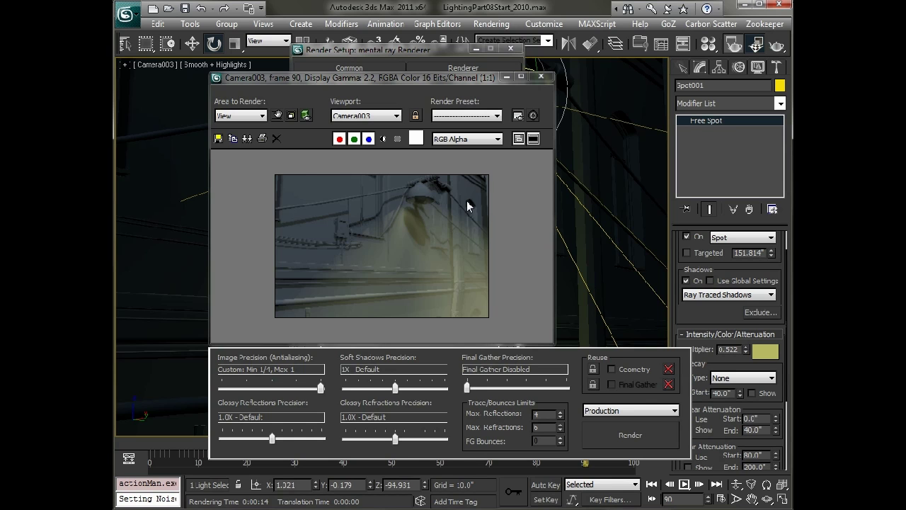
Step: Close the rendered frame, disable Material Override, and return to the Common parameters
click(541, 76)
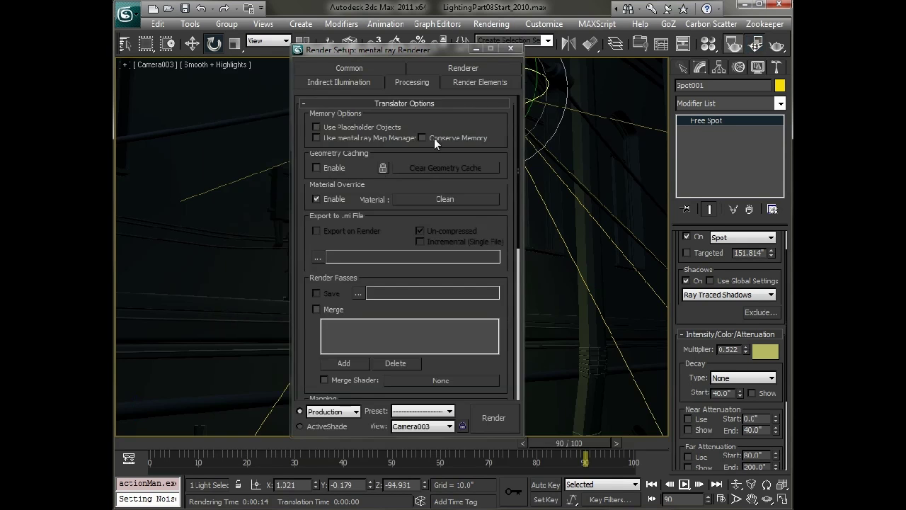
click(328, 199)
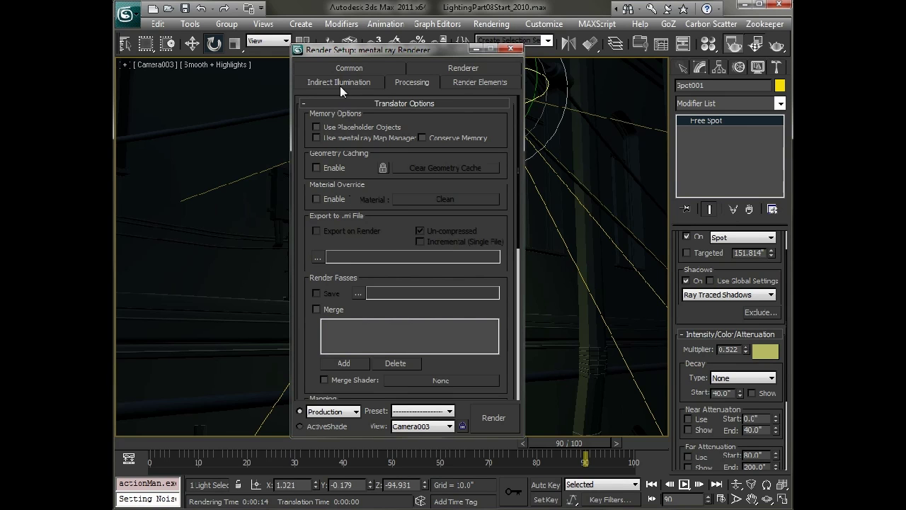
click(356, 68)
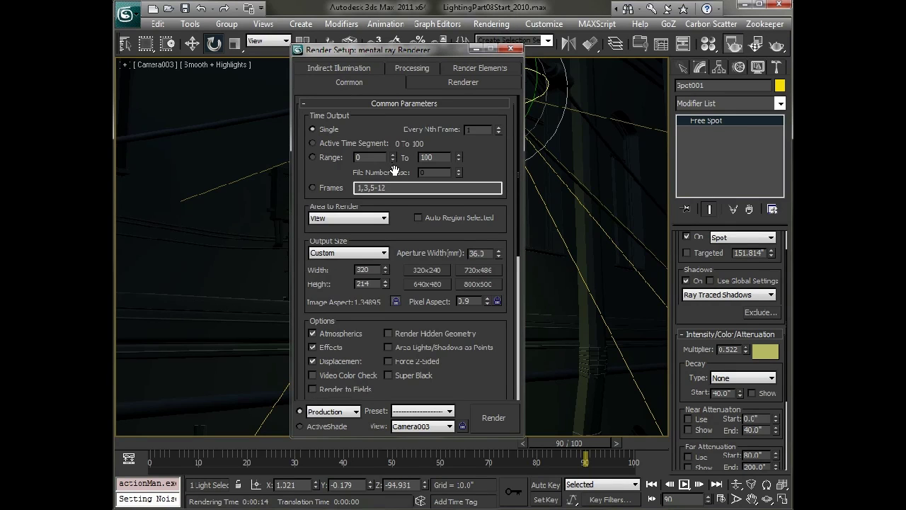